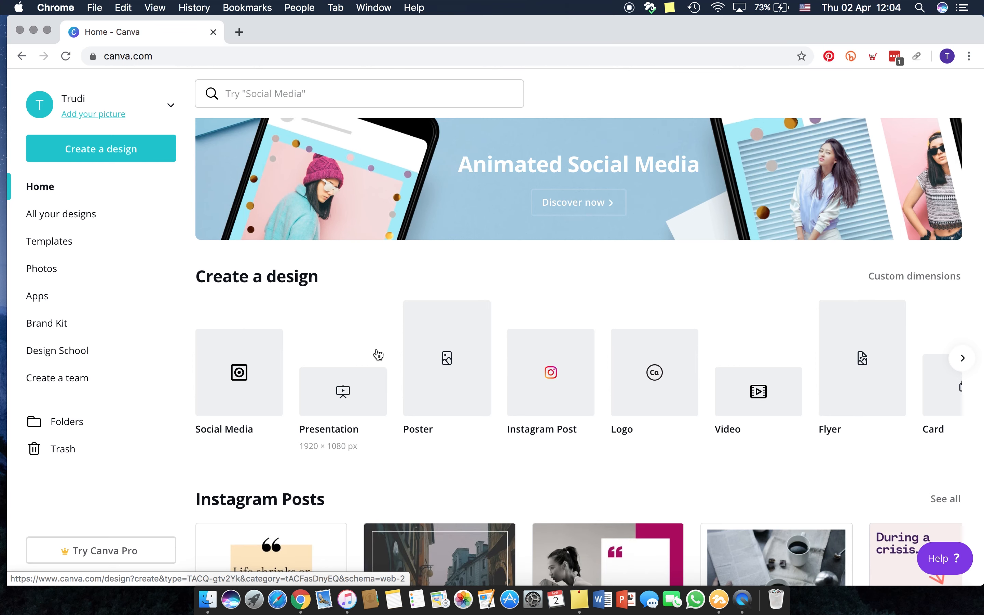
- Look through the home page's template categories, from Instagram Posts and Logos down to Animated Social Media and Presentations
scroll(378, 354, "down", 5)
scroll(377, 353, "down", 5)
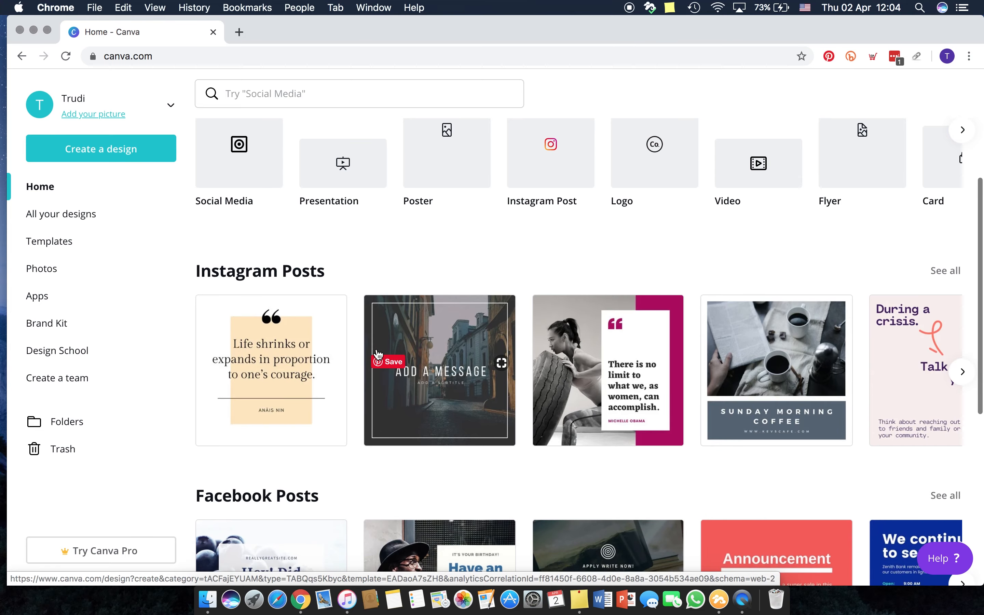
scroll(377, 349, "down", 6)
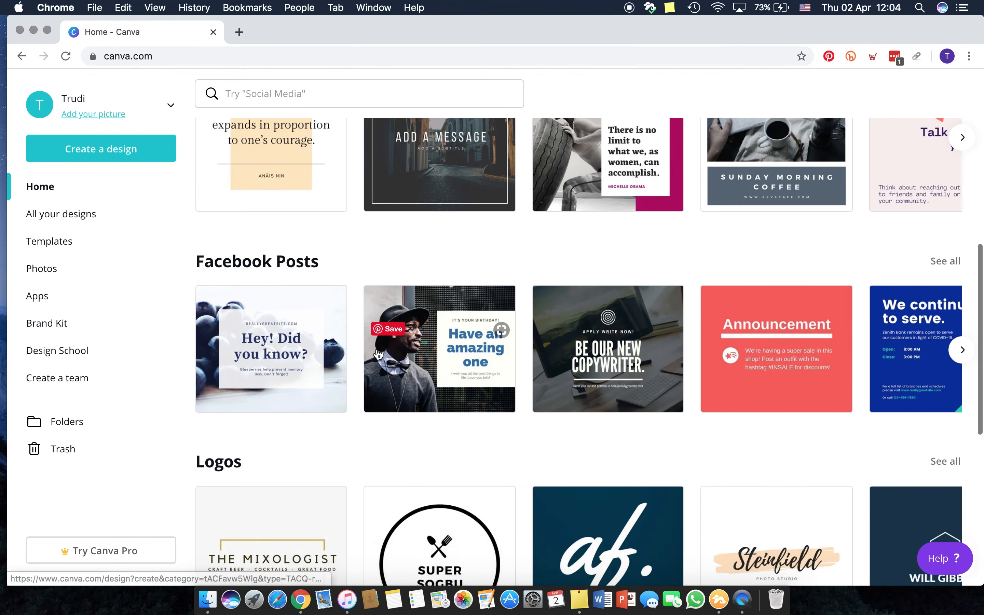
scroll(377, 350, "down", 8)
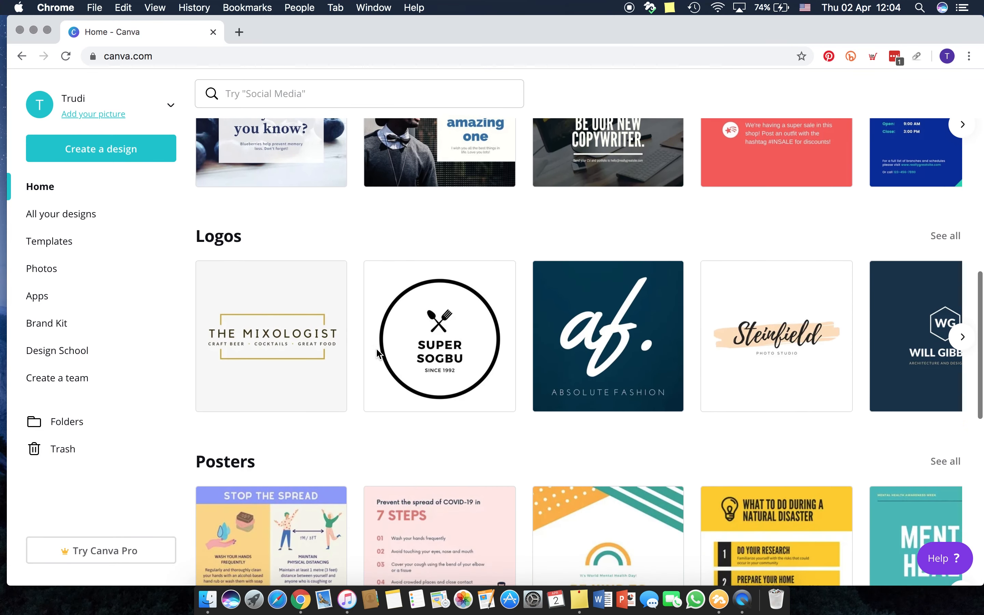
scroll(378, 354, "down", 5)
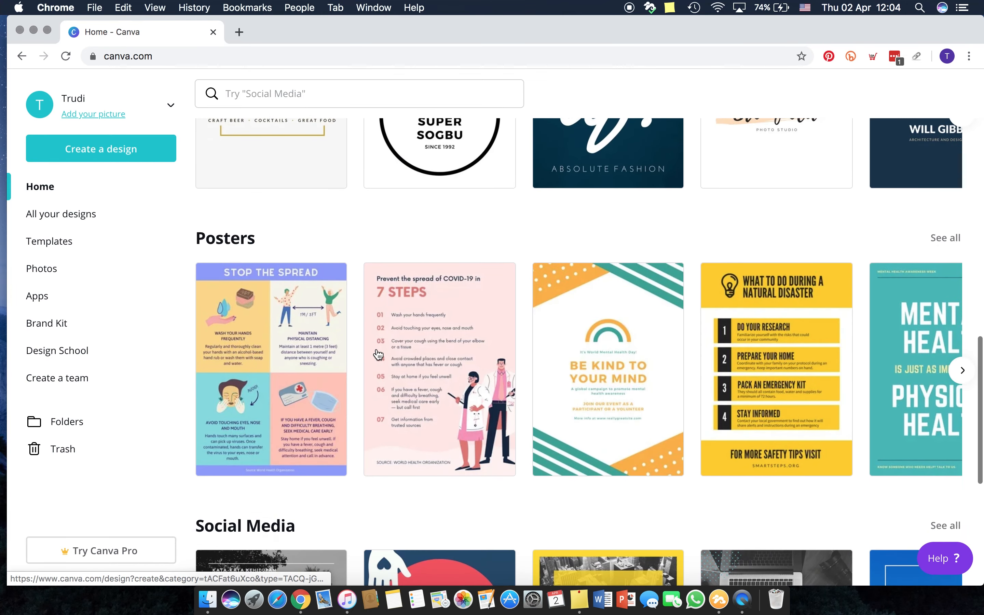
scroll(376, 349, "down", 6)
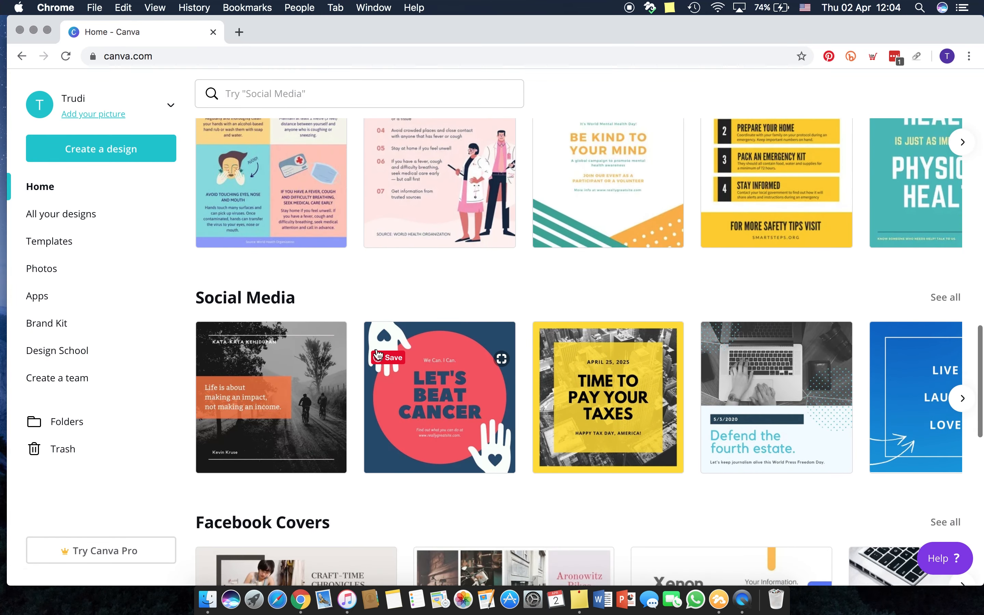
scroll(378, 353, "down", 8)
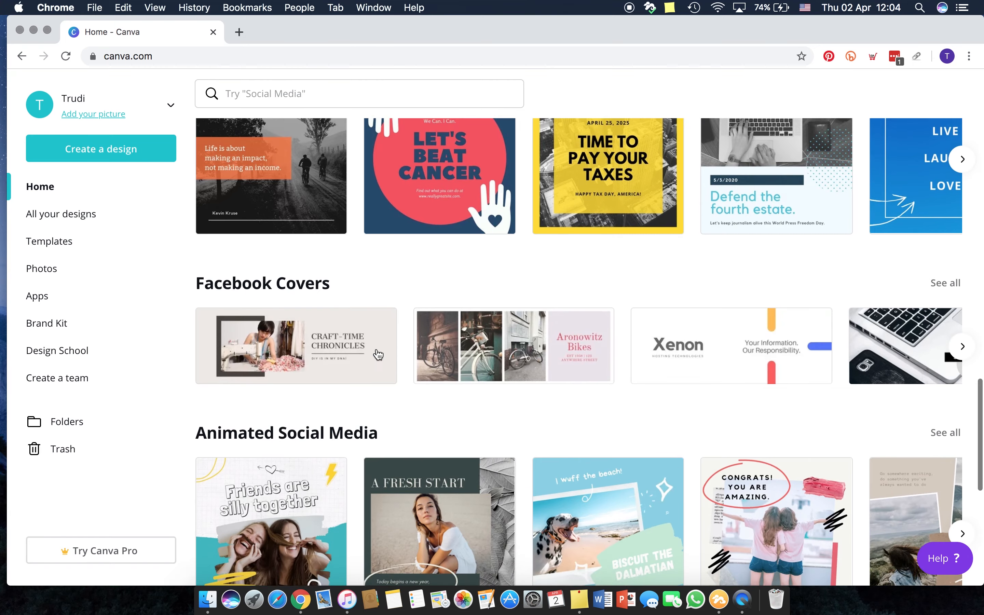
scroll(376, 348, "down", 2)
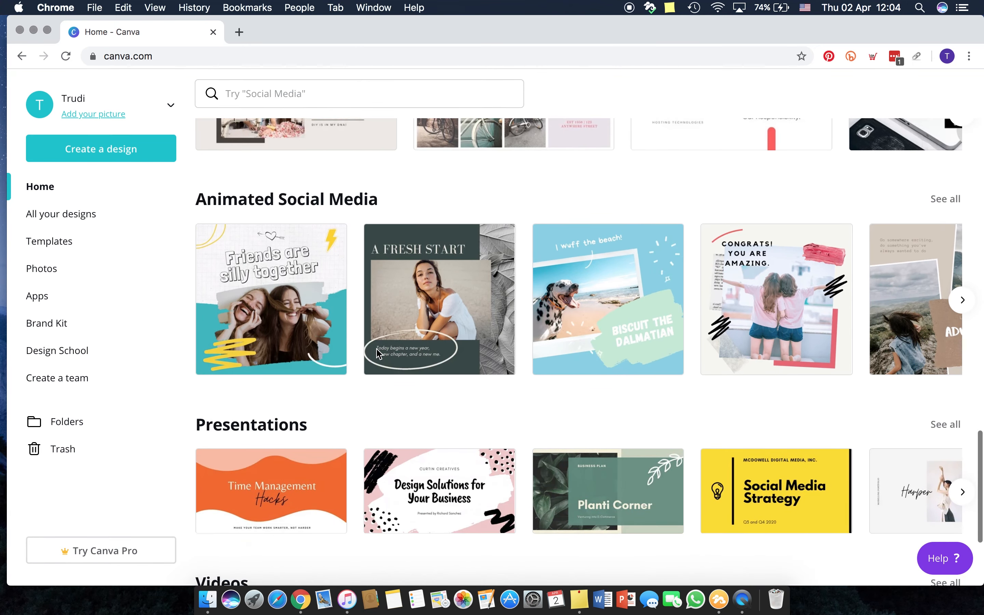
scroll(254, 153, "up", 13)
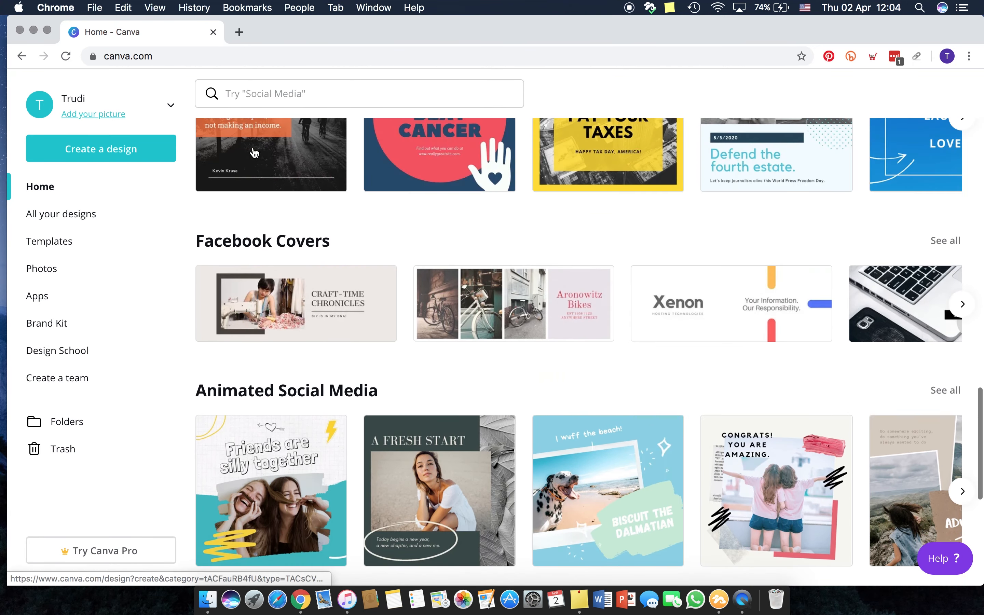
- Review the available design types and create a new blank Social Media design
left_click(124, 154)
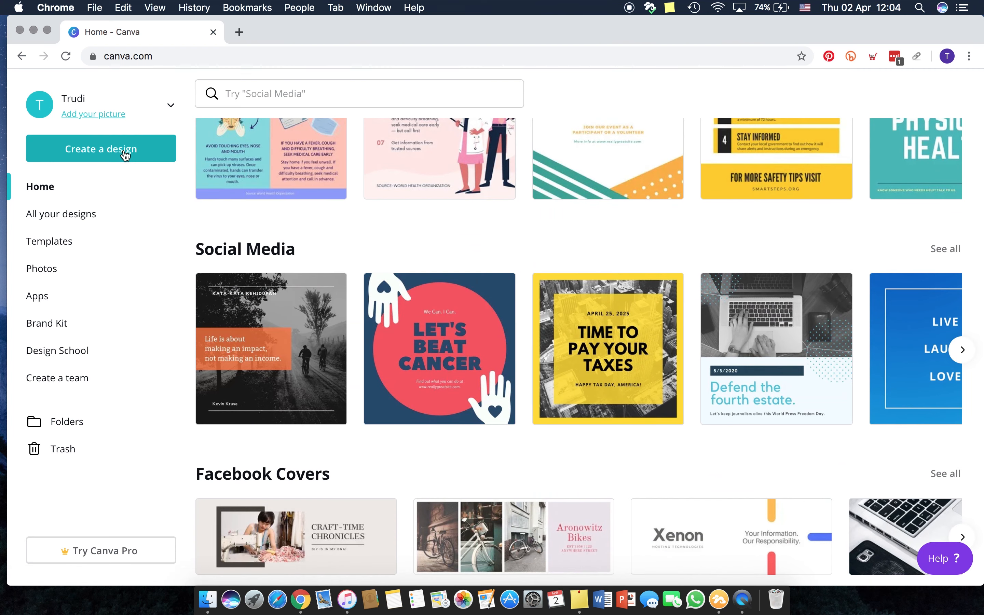
scroll(94, 260, "down", 8)
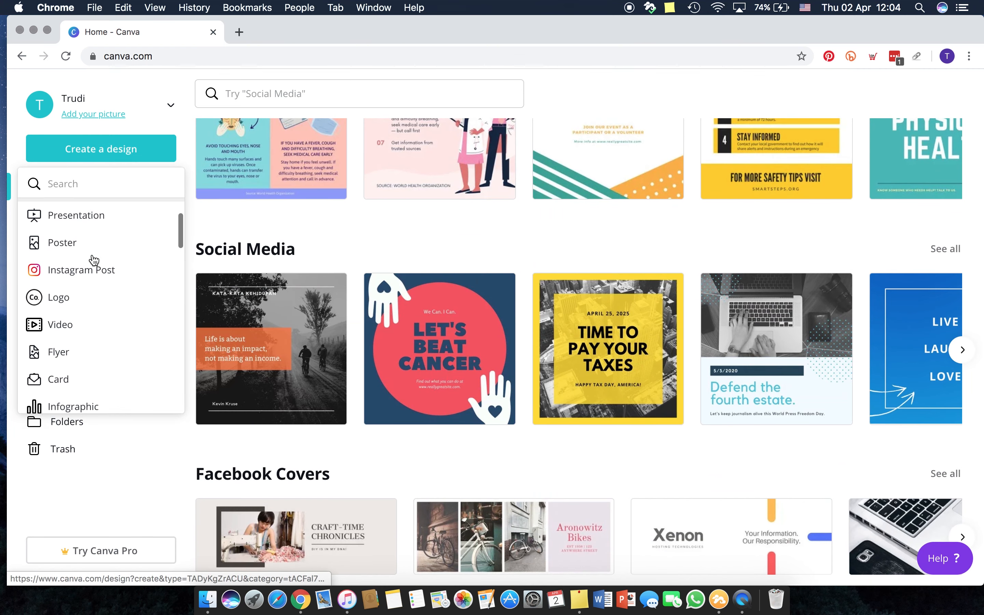
scroll(94, 261, "down", 8)
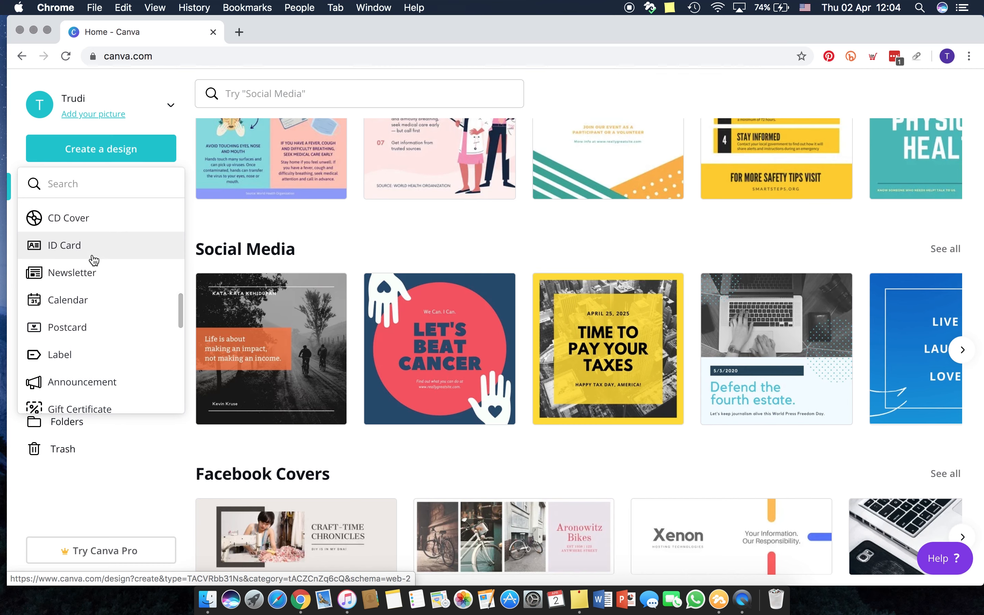
scroll(94, 260, "down", 6)
scroll(94, 260, "down", 4)
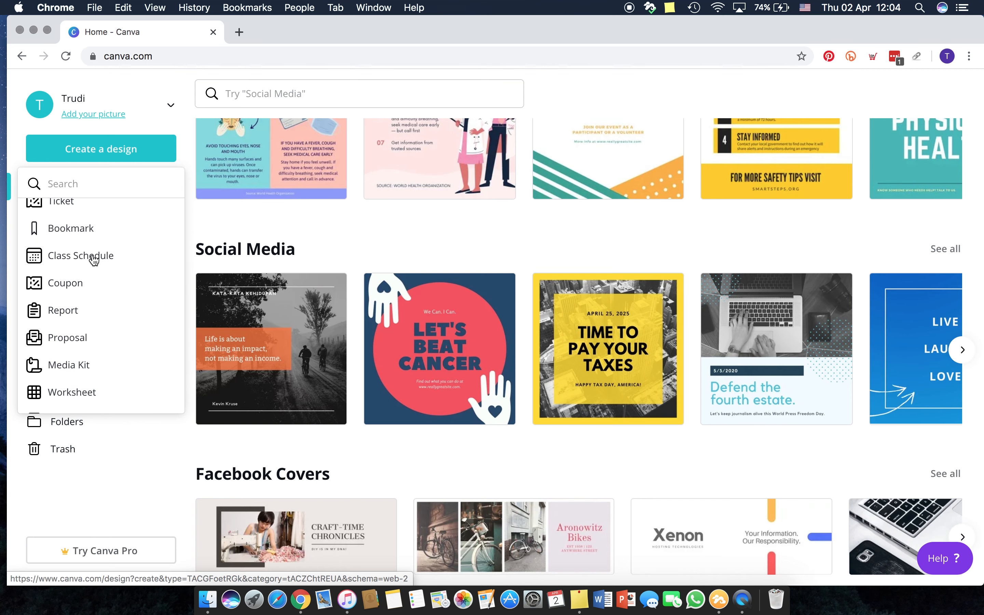
scroll(94, 261, "up", 10)
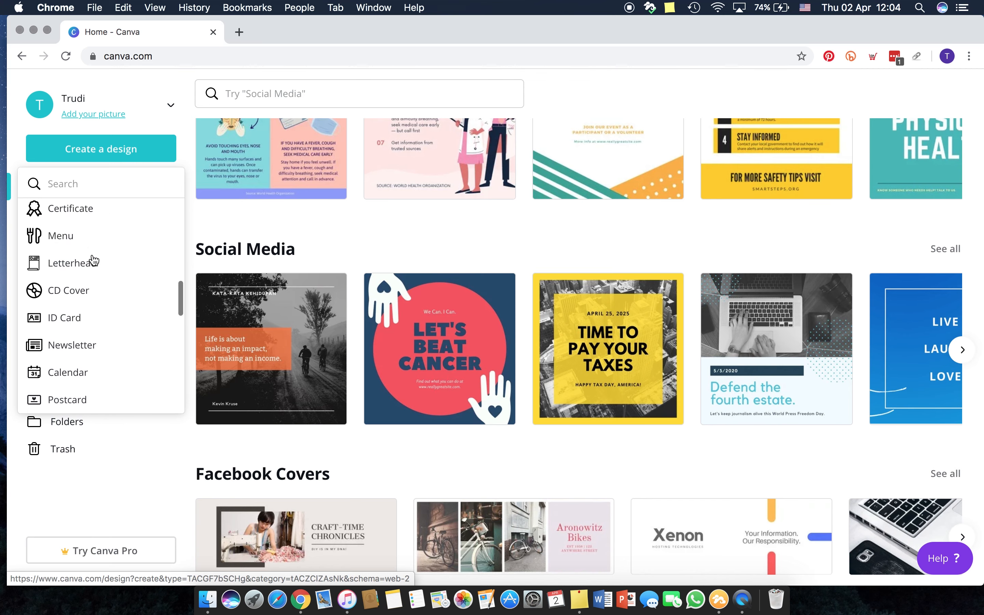
scroll(94, 260, "up", 5)
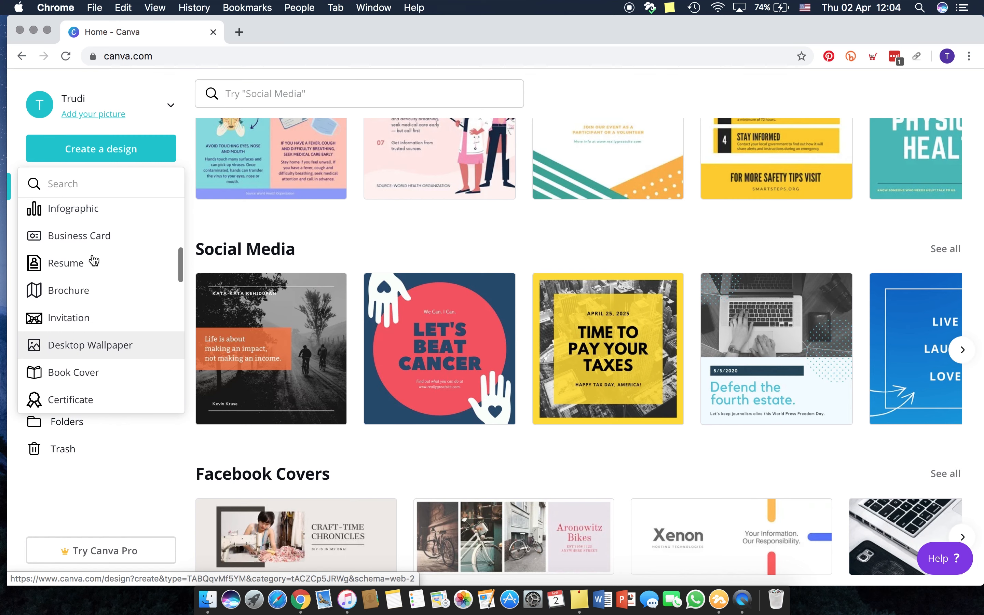
scroll(94, 261, "up", 1)
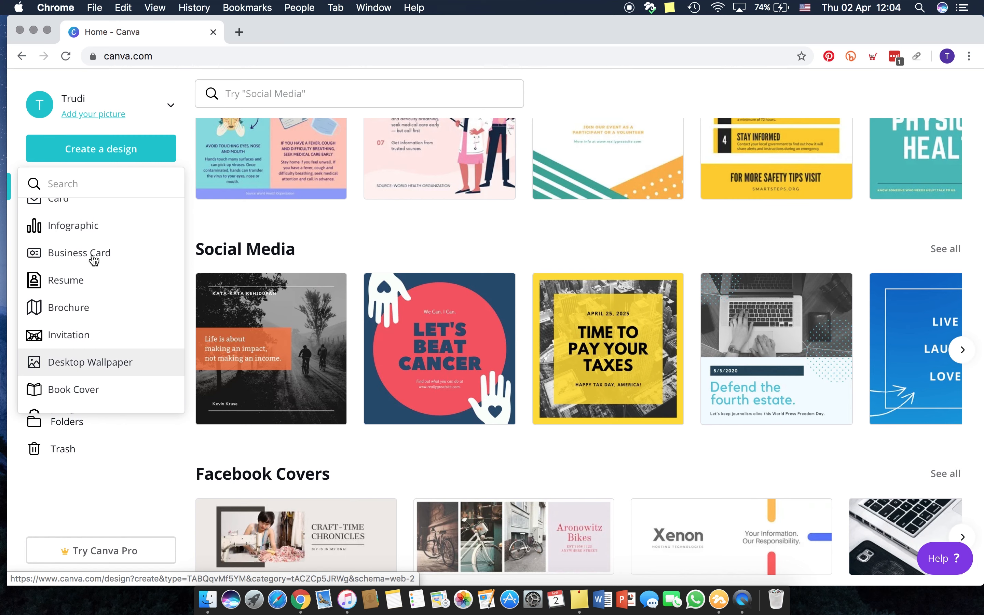
scroll(94, 260, "up", 6)
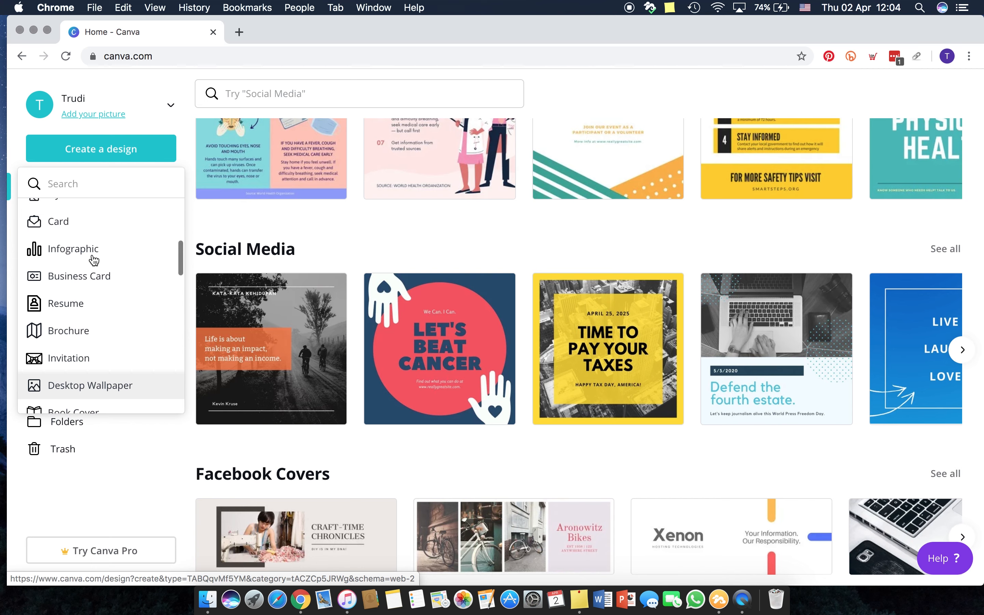
scroll(94, 260, "up", 5)
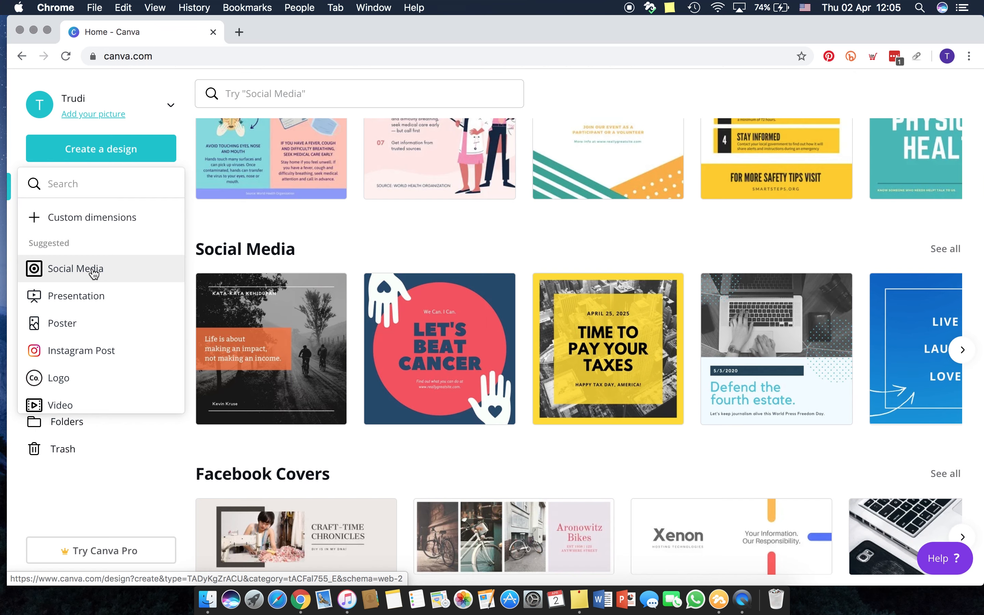
left_click(93, 271)
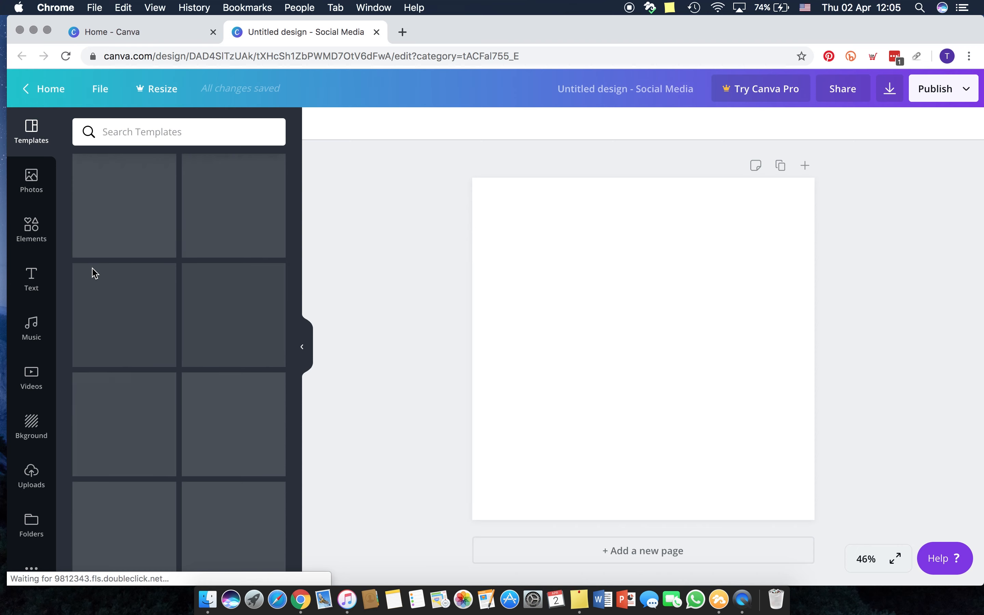
- Apply the pink floral Mother's Day template from the Days & Events Social Graphic category to the blank page
scroll(200, 357, "down", 2)
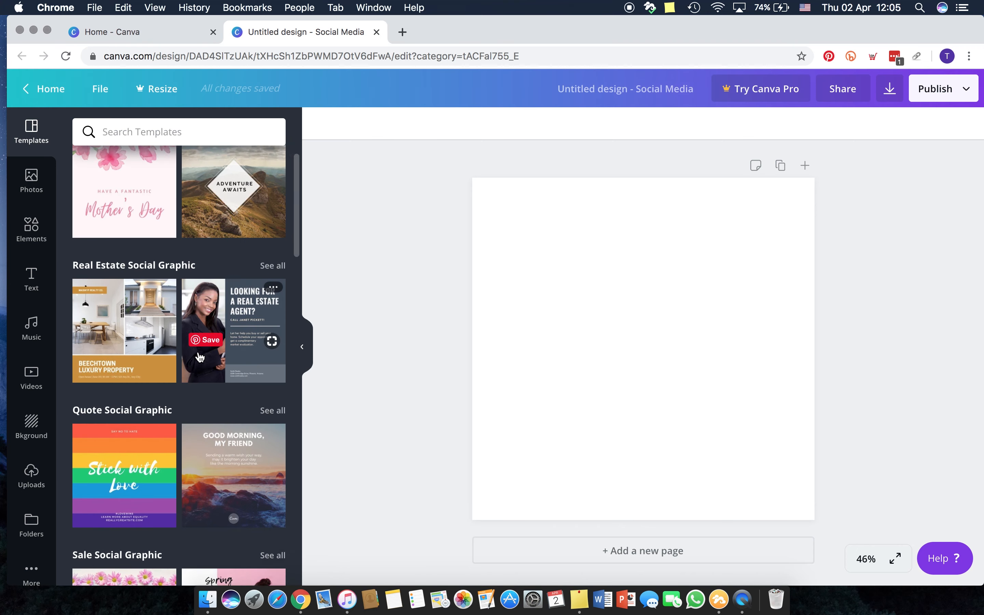
scroll(200, 357, "down", 5)
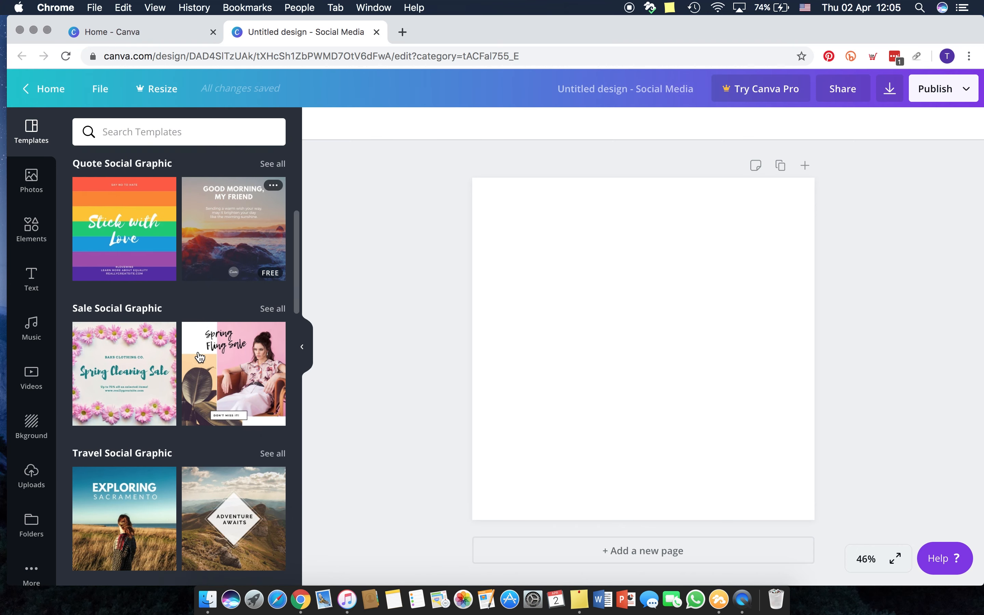
scroll(200, 357, "down", 5)
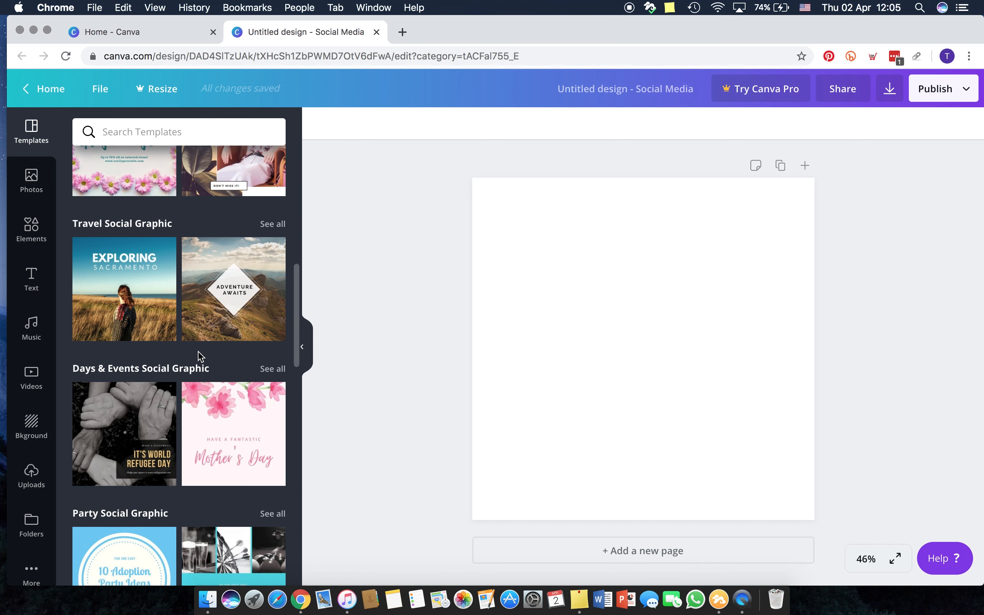
scroll(200, 357, "down", 5)
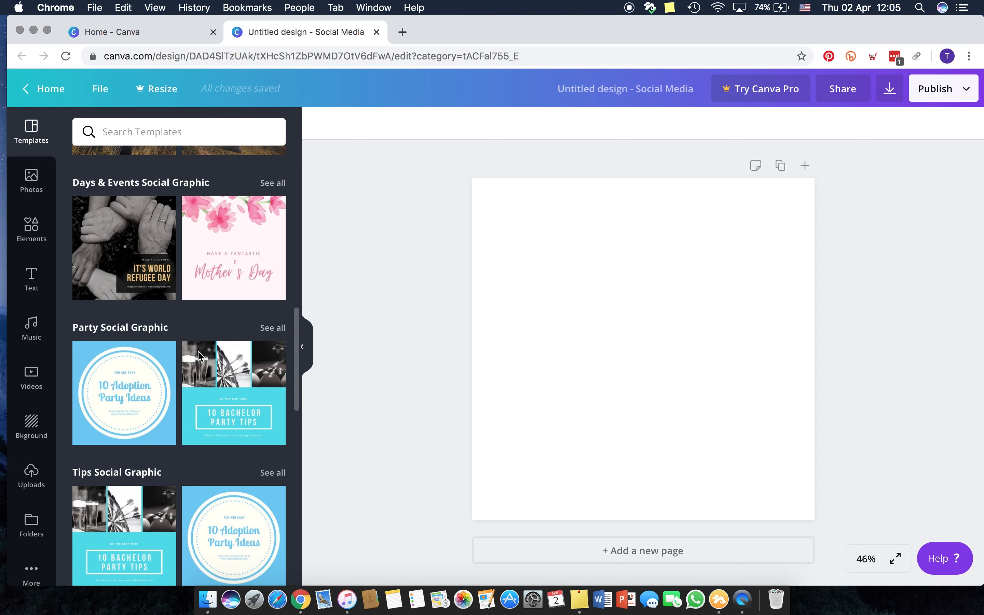
scroll(200, 357, "up", 2)
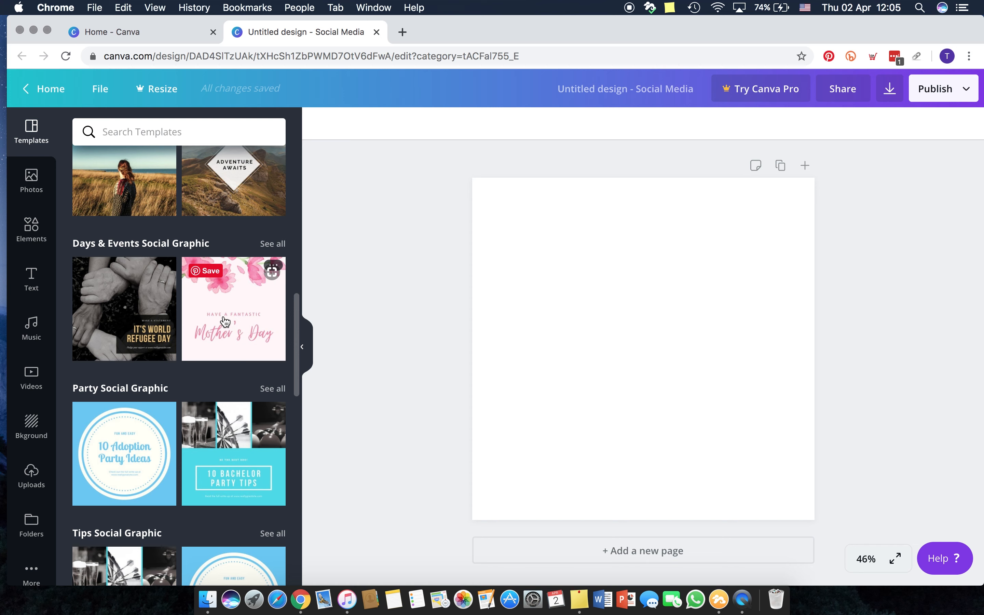
left_click(225, 321)
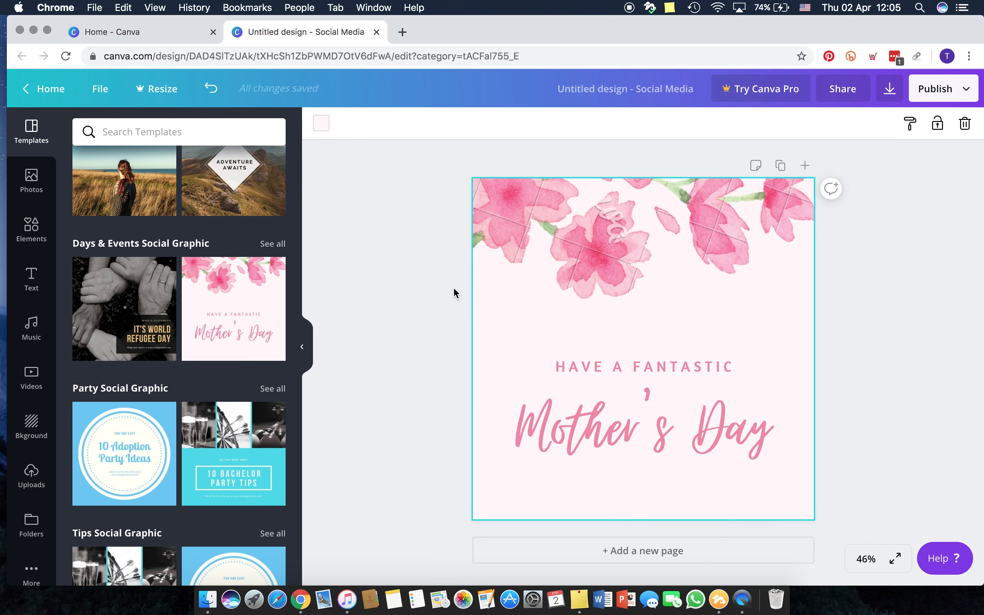
- Check the purchase offer for removing the flower image's watermark, dismiss it, and delete the image from the design
left_click(565, 241)
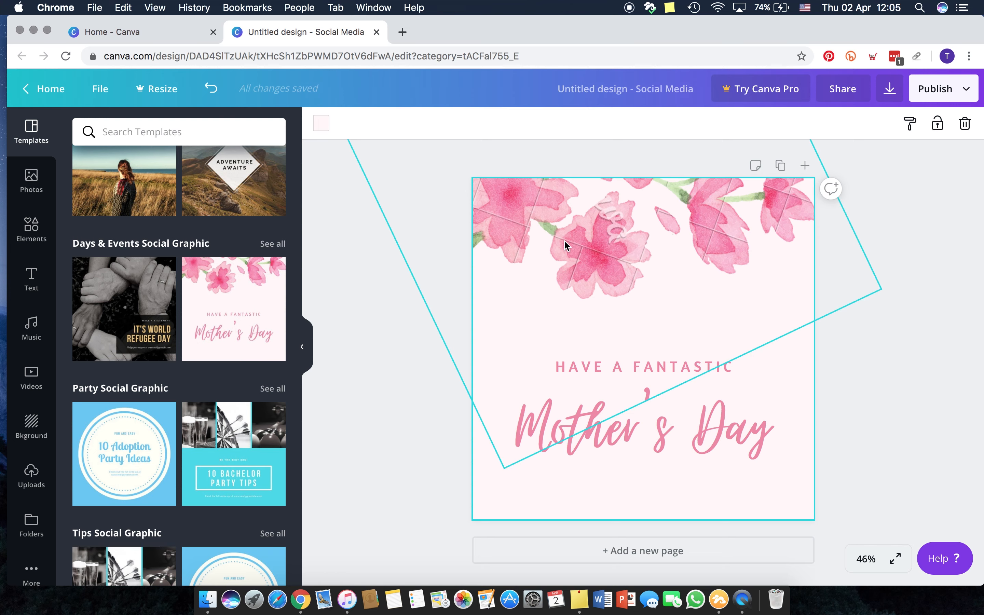
mouse_move(573, 228)
left_mouse_down()
mouse_move(582, 332)
mouse_move(589, 235)
left_mouse_up()
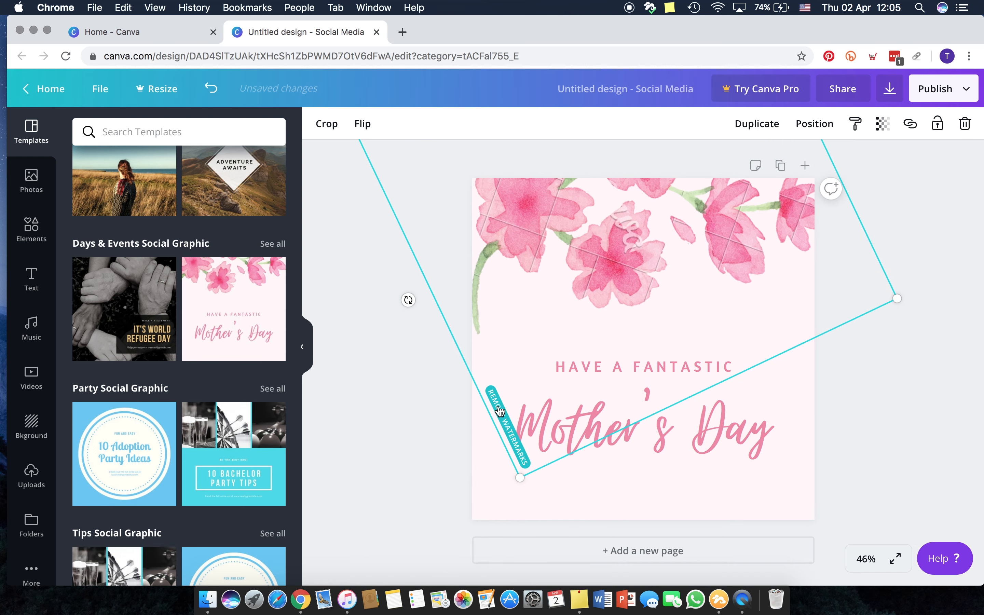
left_click(500, 410)
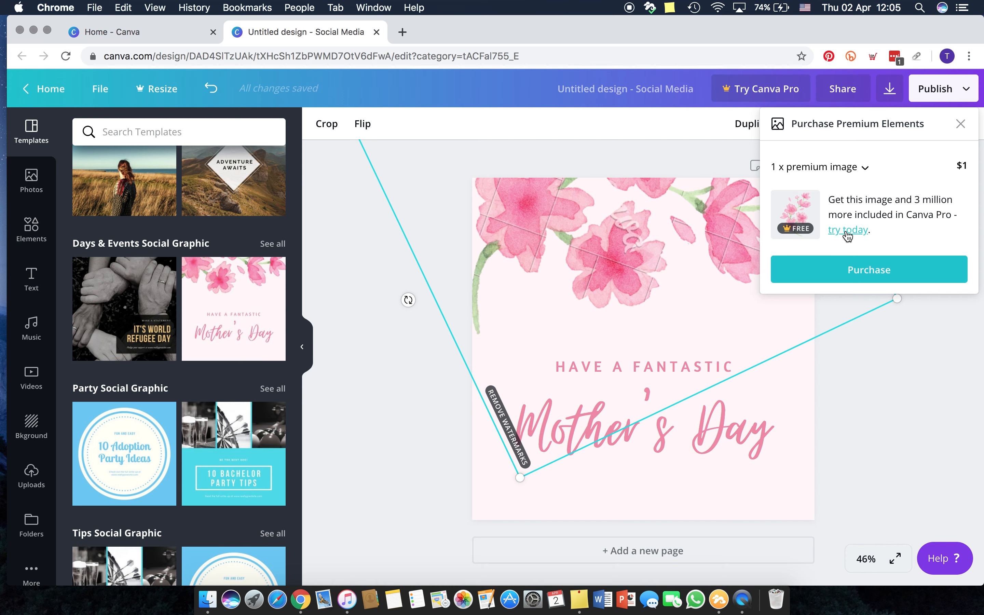
left_click(960, 126)
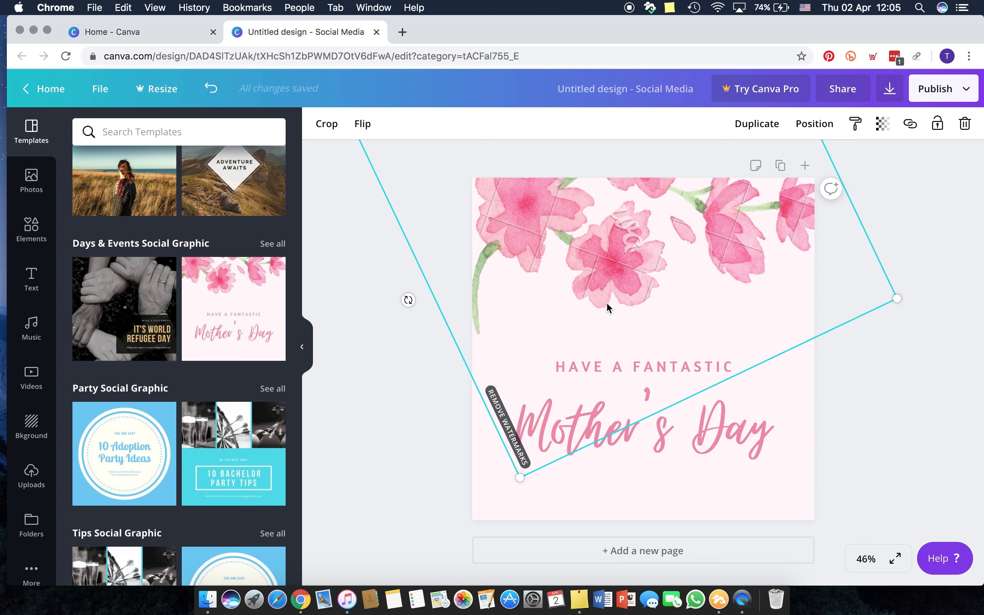
key("Delete")
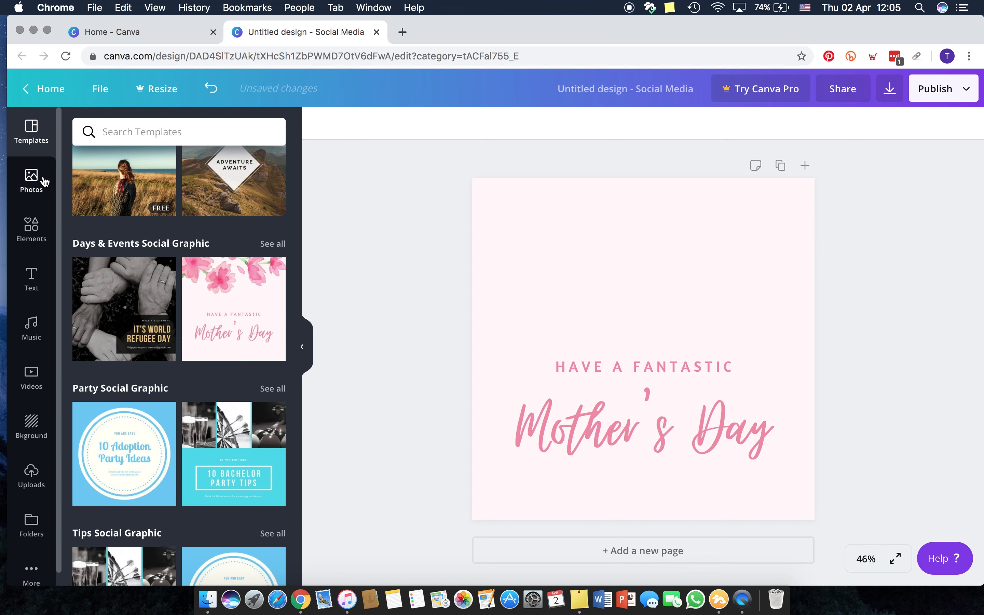
- Search the photos for "mom" and set the free black-and-white photo of a mother holding a toddler as the page background
left_click(33, 183)
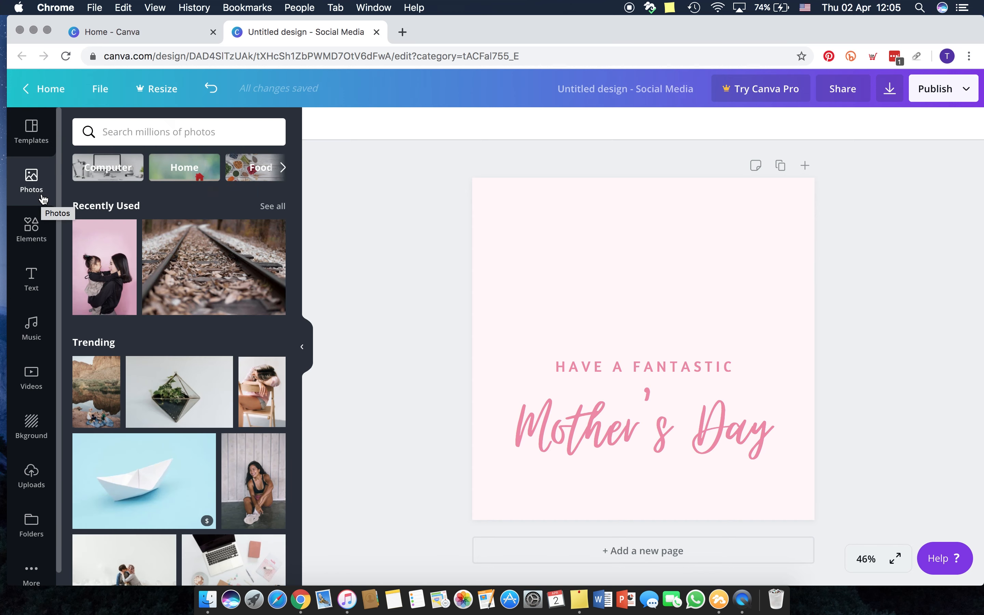
left_click(104, 132)
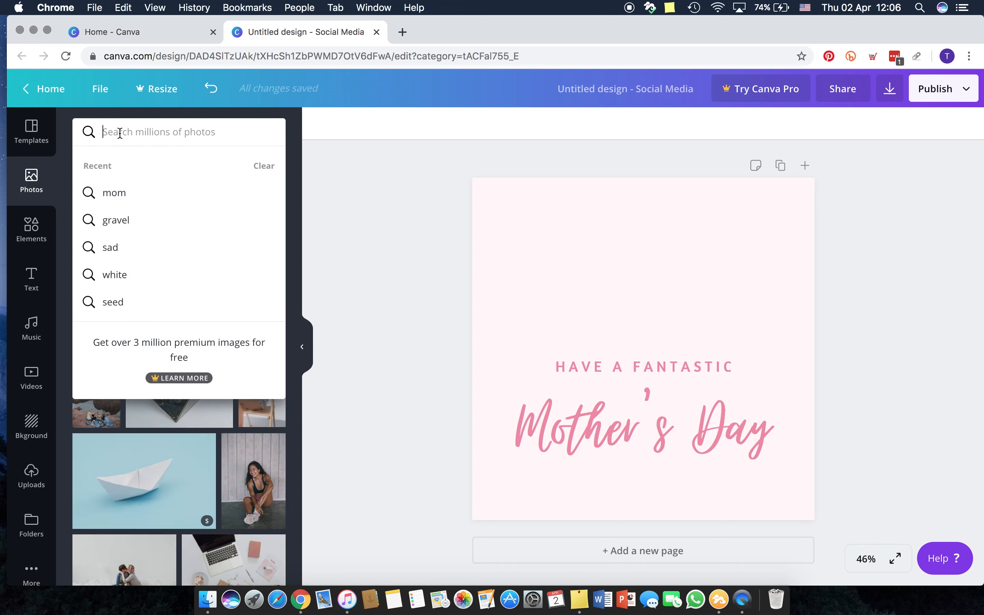
type("mom")
key("Return")
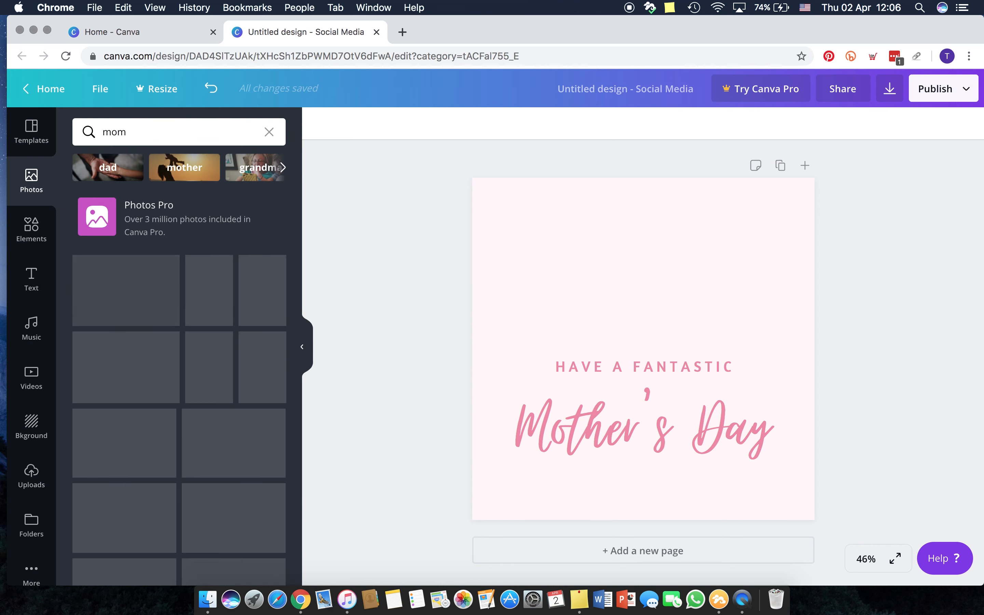
scroll(170, 327, "down", 10)
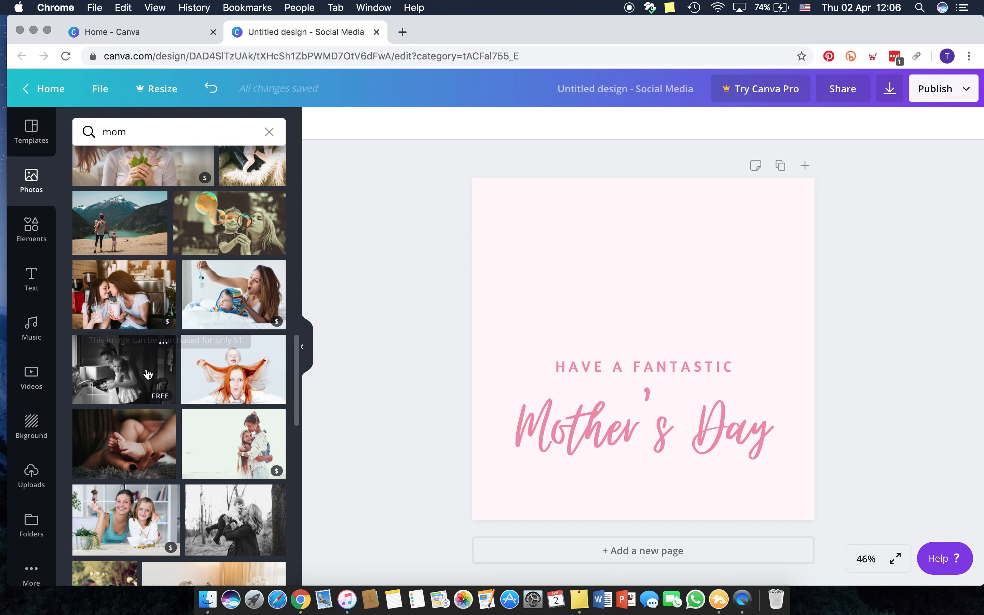
left_click_drag(149, 376, 501, 270)
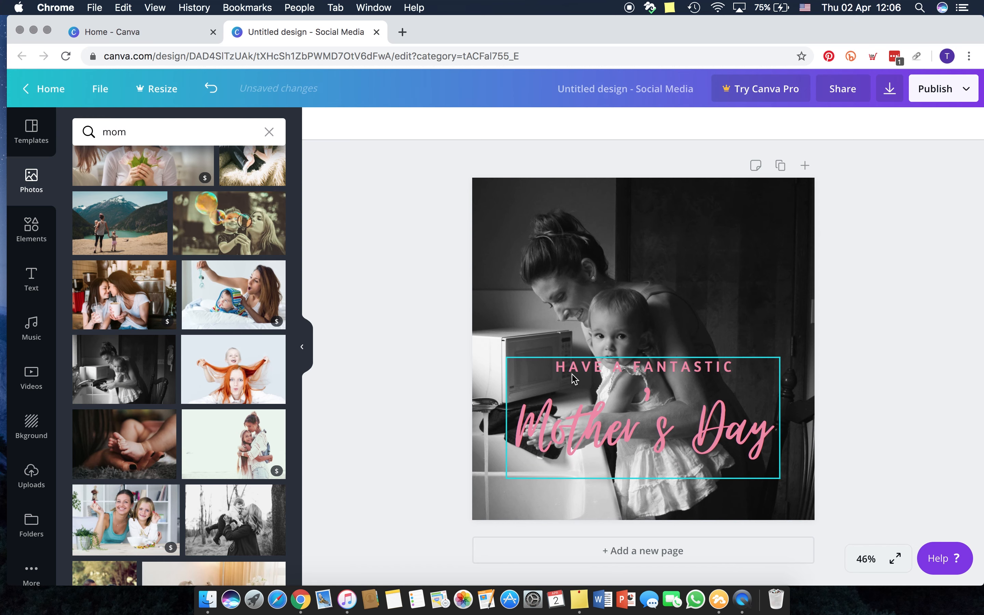
- Move the "Have a fantastic Mother's Day" text group slightly lower on the page
left_click_drag(582, 421, 583, 445)
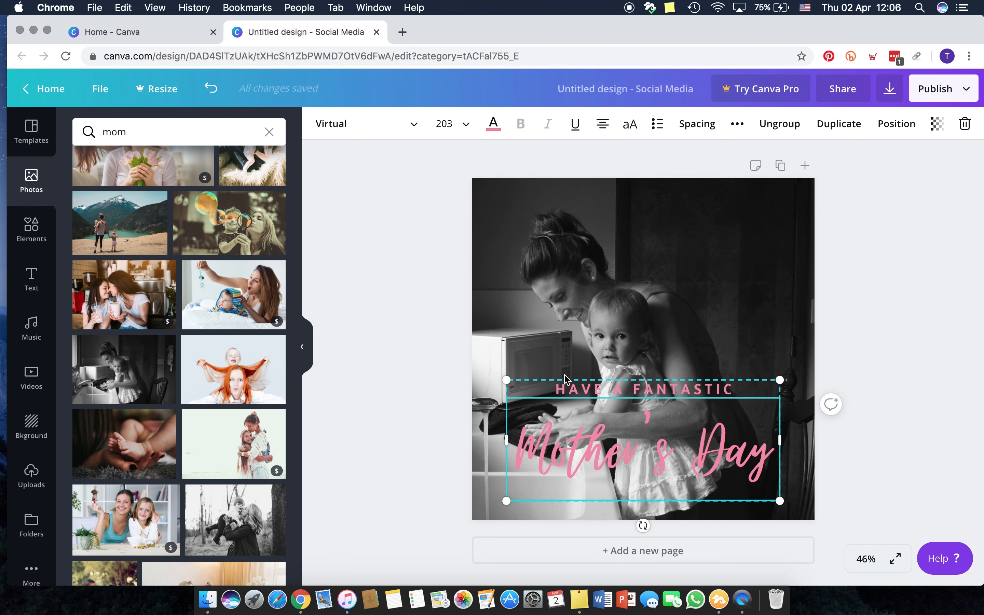
- Recolor both text lines, "Mother's Day" and "Have a fantastic", with the very light pink document color
left_click(493, 123)
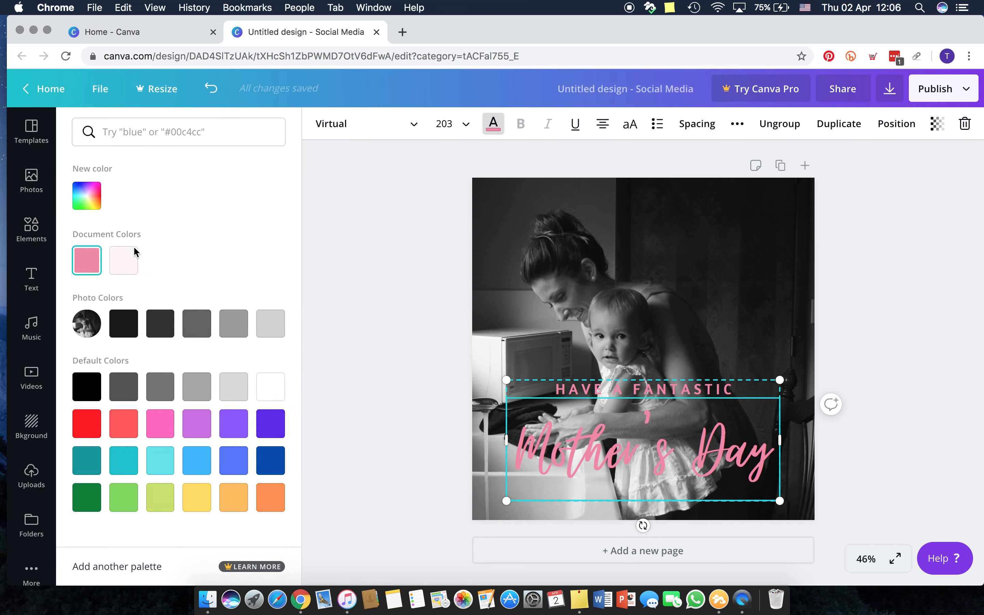
left_click(134, 261)
left_click(577, 393)
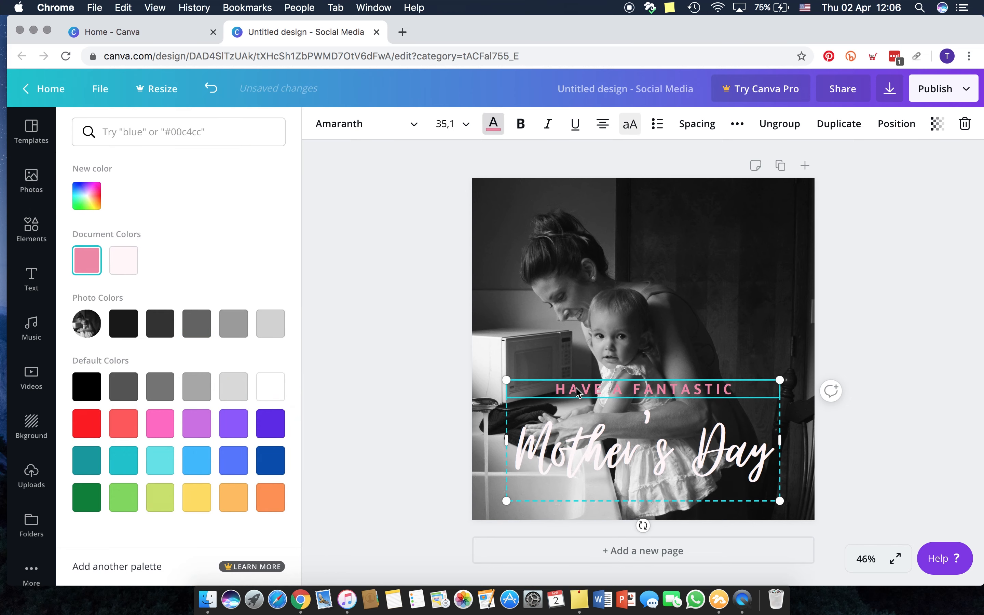
left_click_drag(560, 388, 732, 386)
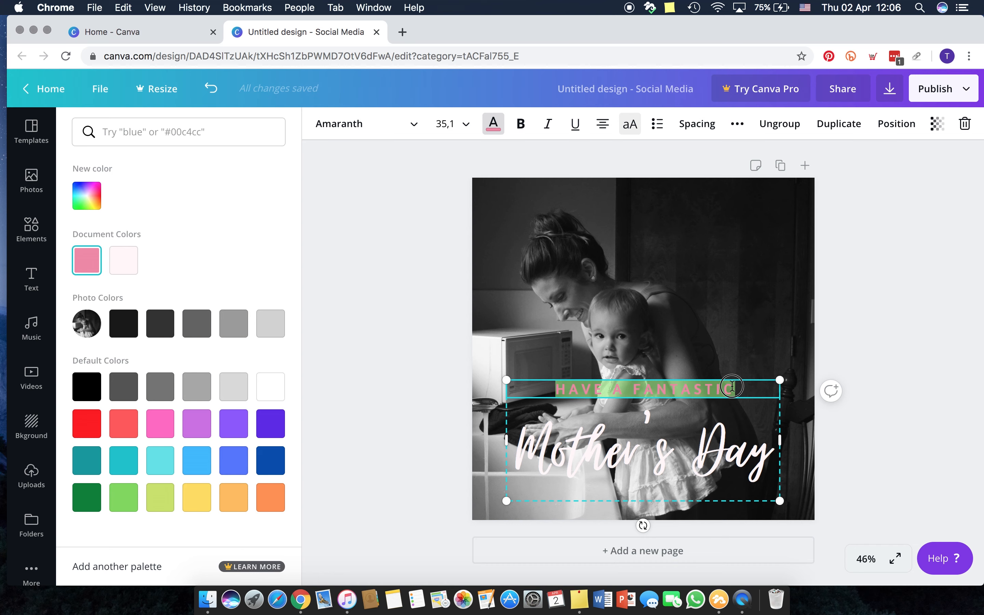
left_click(133, 268)
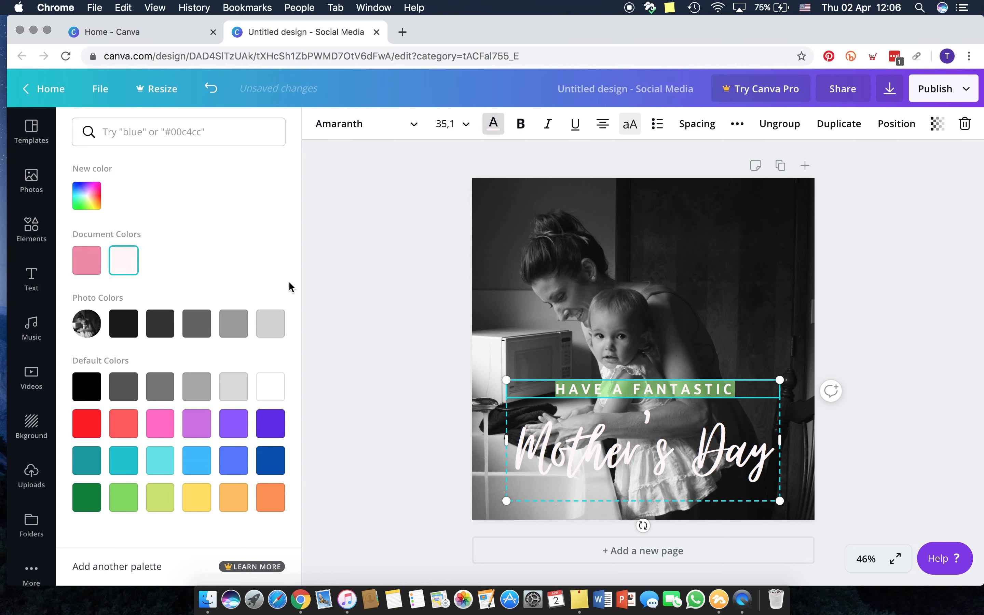
- Try font size 24 on the "Have a fantastic" line, then set its size to 35
left_click(447, 124)
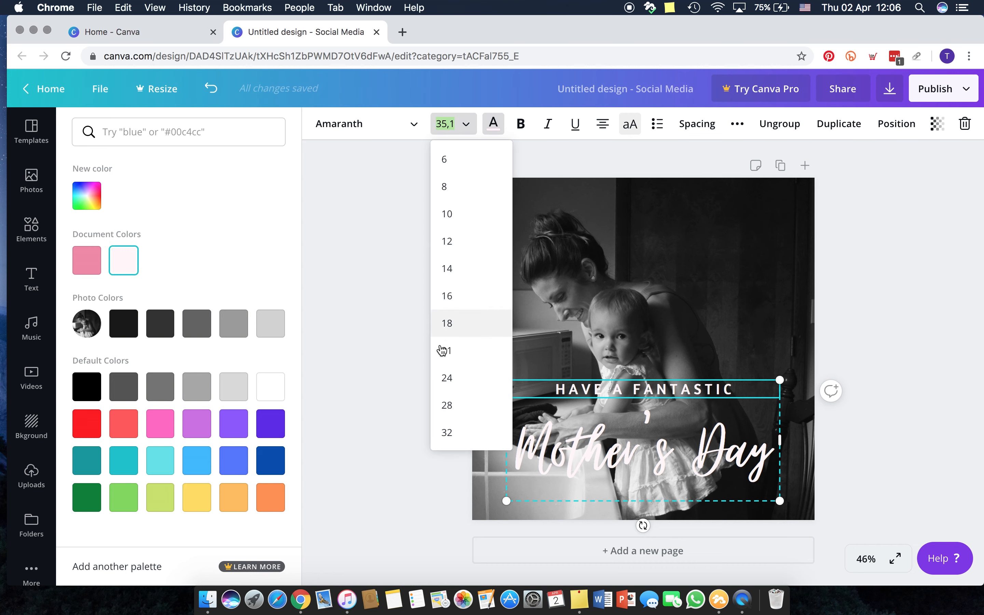
left_click(446, 378)
left_click(447, 126)
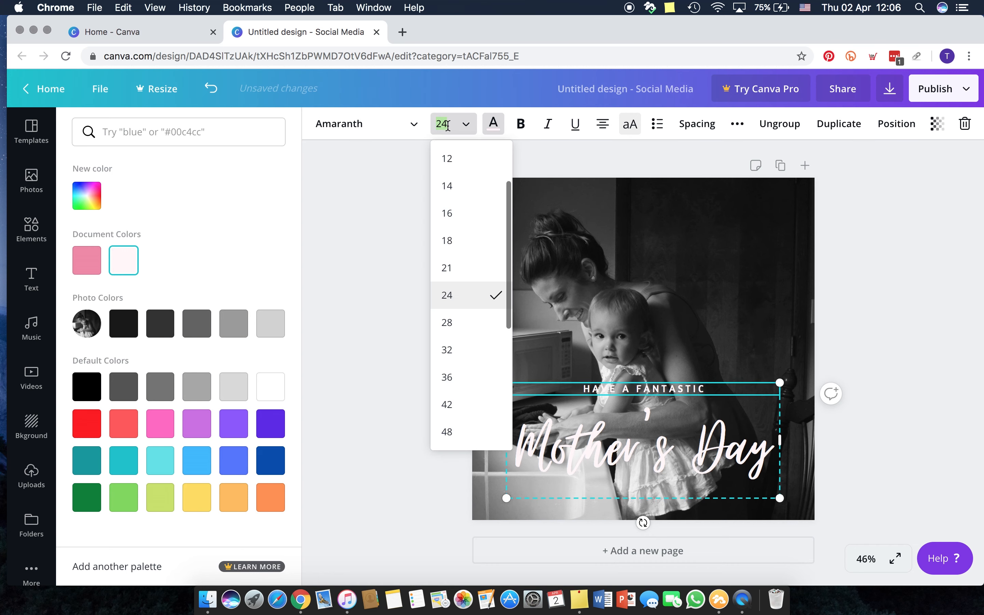
type("35")
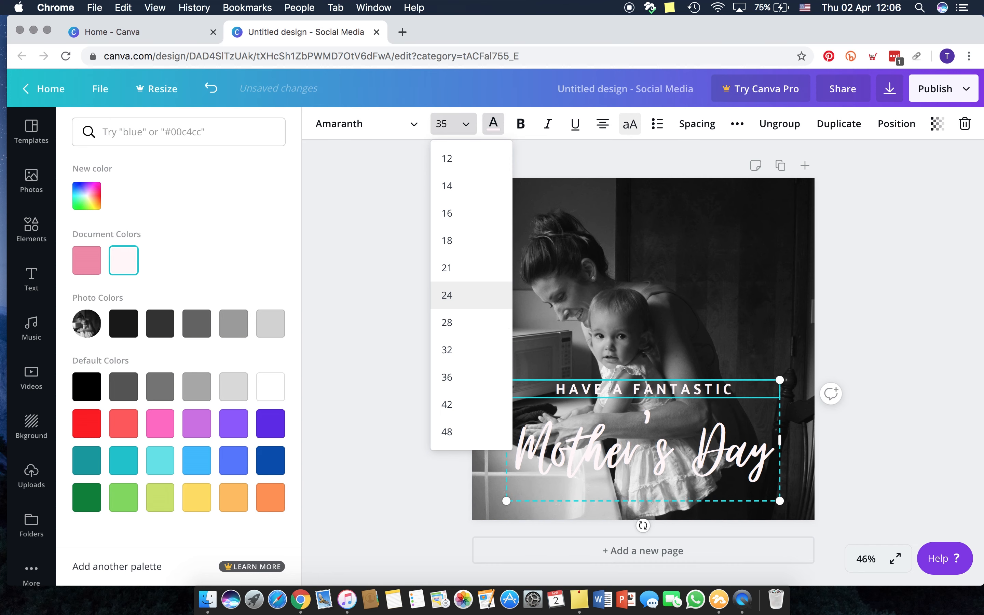
key("Return")
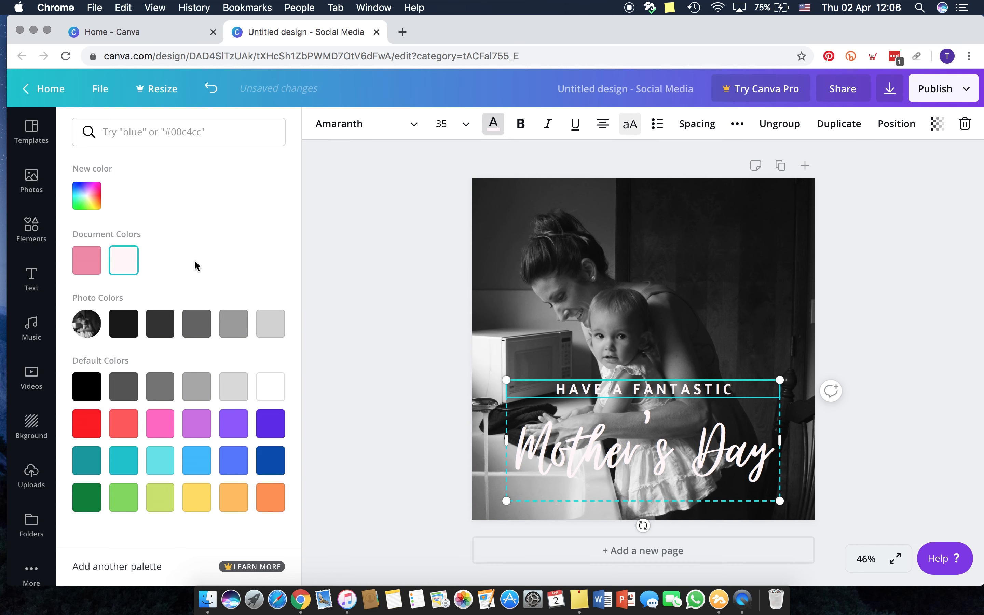
- Look through the available English fonts for the "Have a fantastic" line
left_click(34, 284)
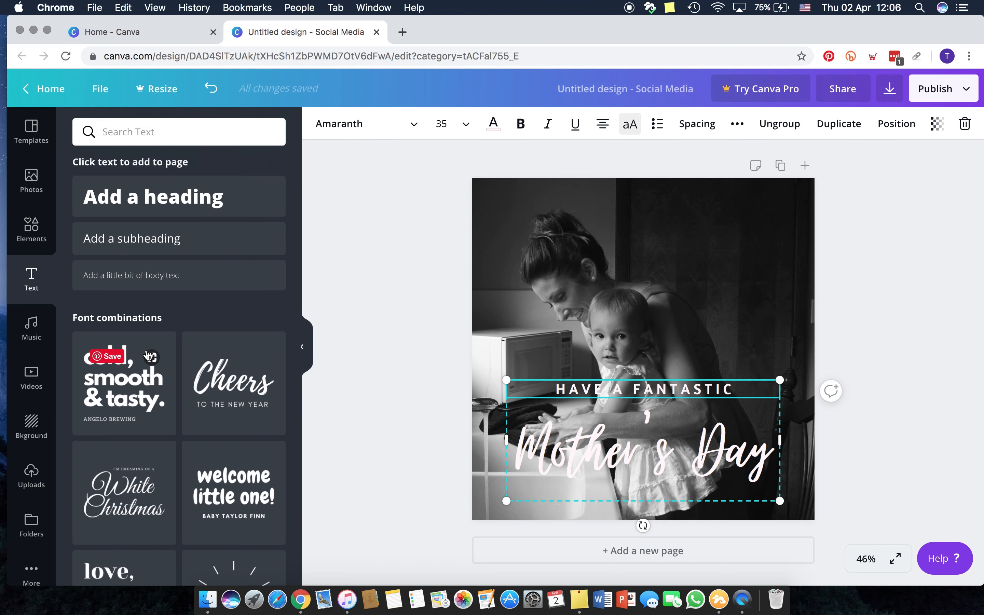
left_click(383, 129)
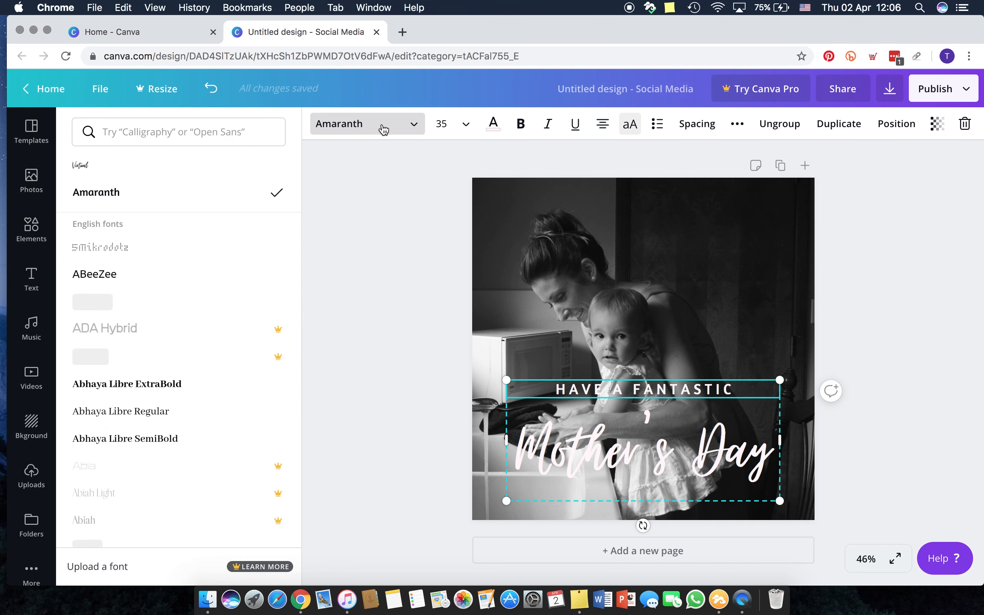
scroll(155, 395, "down", 7)
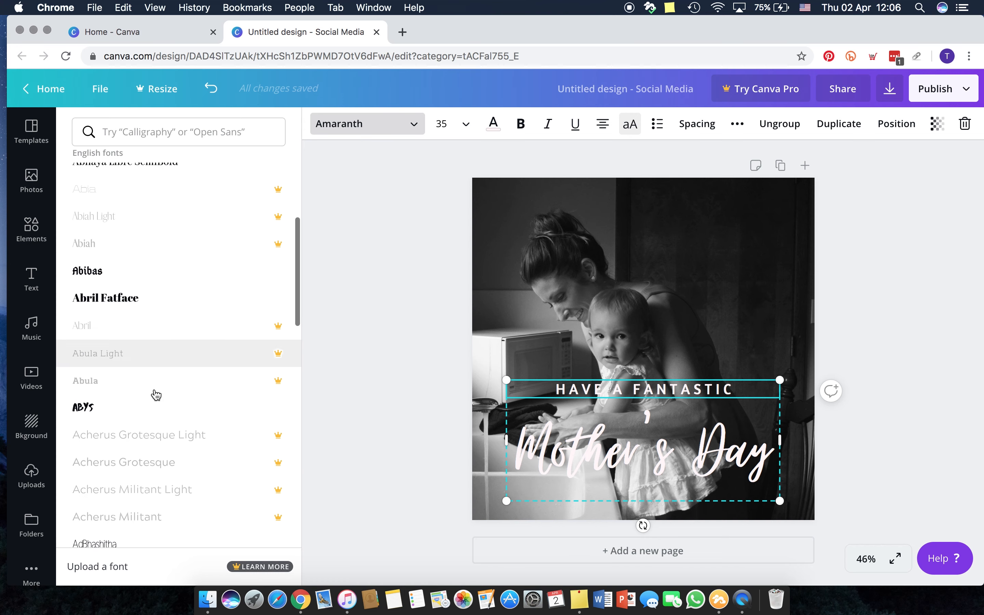
scroll(156, 395, "down", 8)
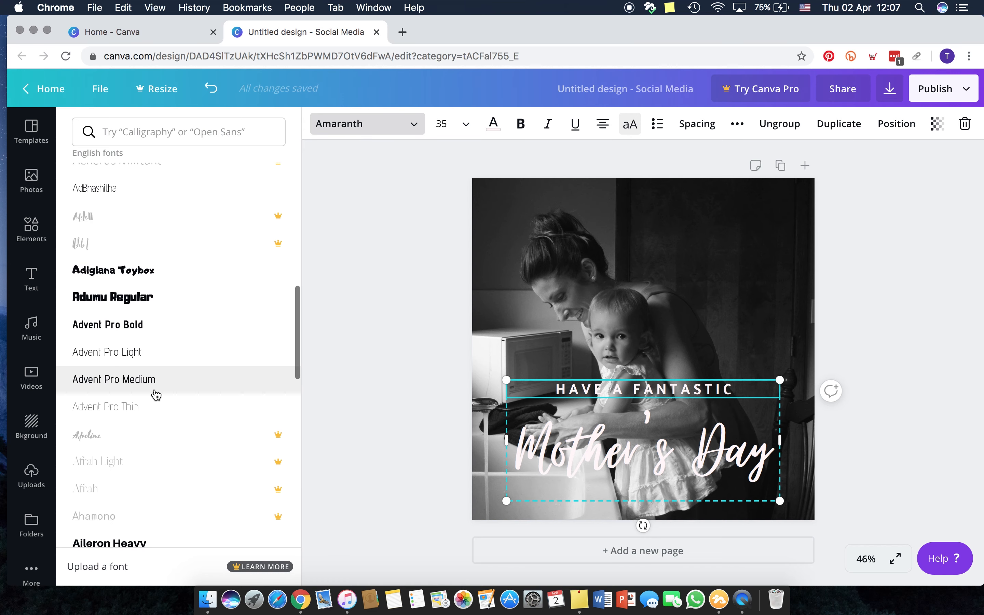
scroll(156, 396, "up", 5)
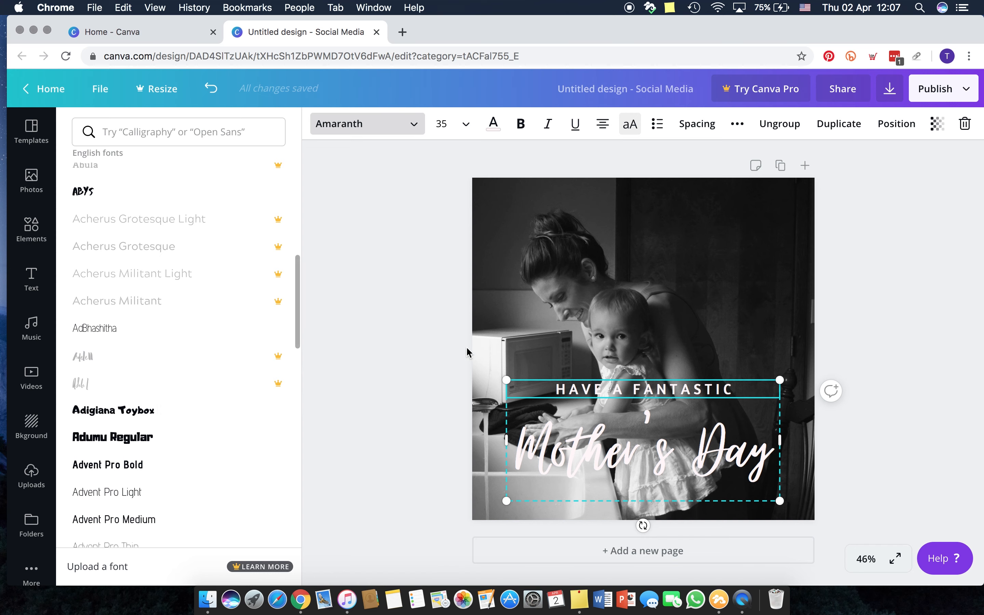
- Try bold, italic, other alignments and list numbering on the "Have a fantastic" line, reverting each one
left_click(562, 388)
left_click_drag(558, 388, 736, 388)
left_click(522, 124)
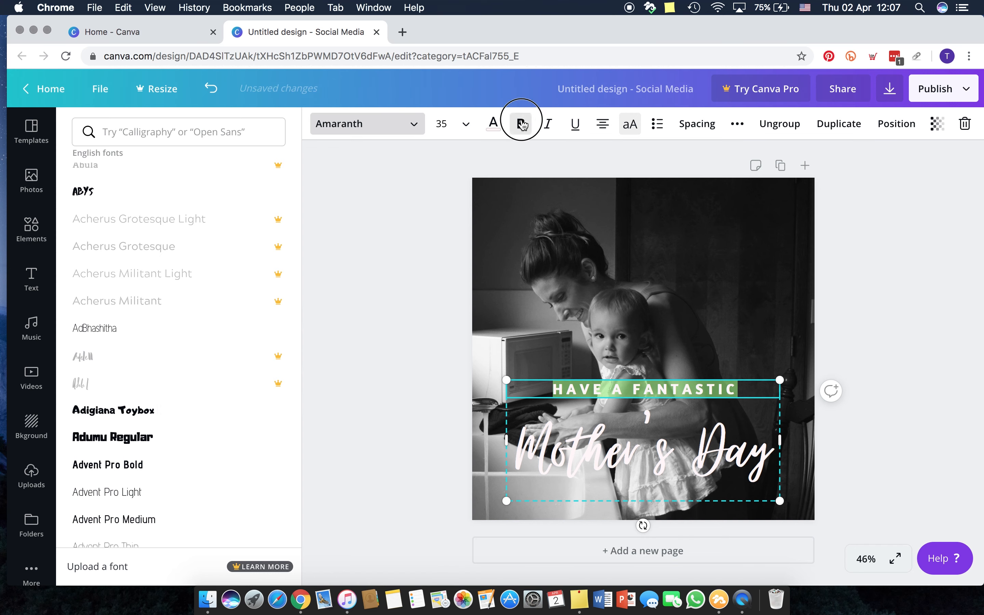
left_click(548, 124)
left_click(548, 124)
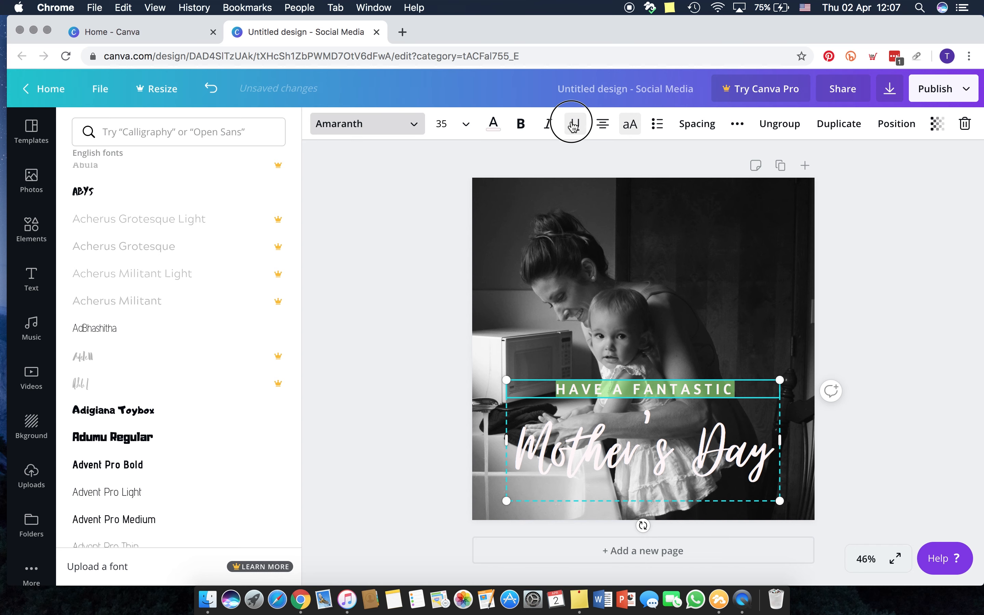
left_click(604, 124)
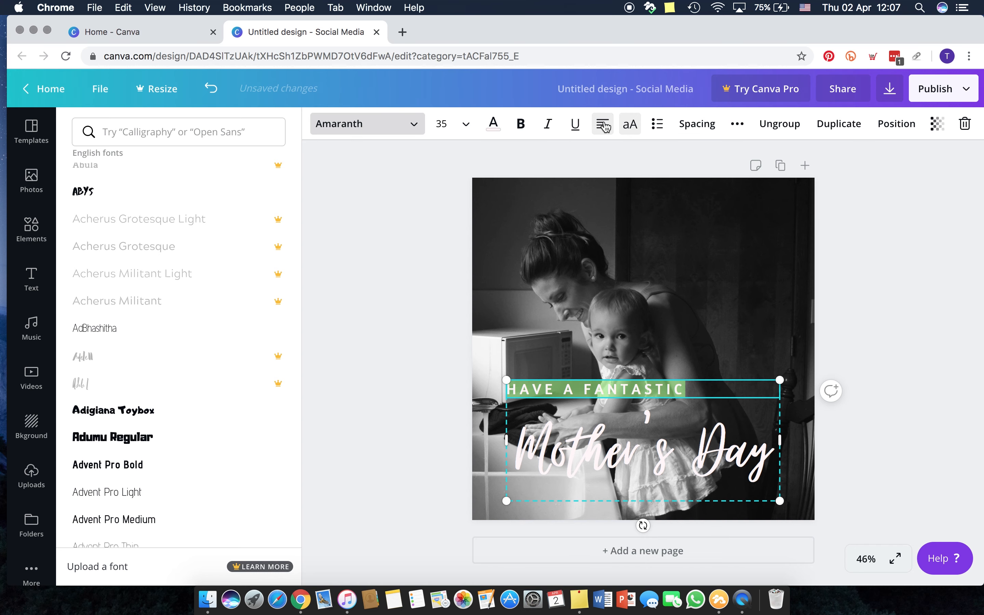
left_click(604, 124)
left_click(604, 124)
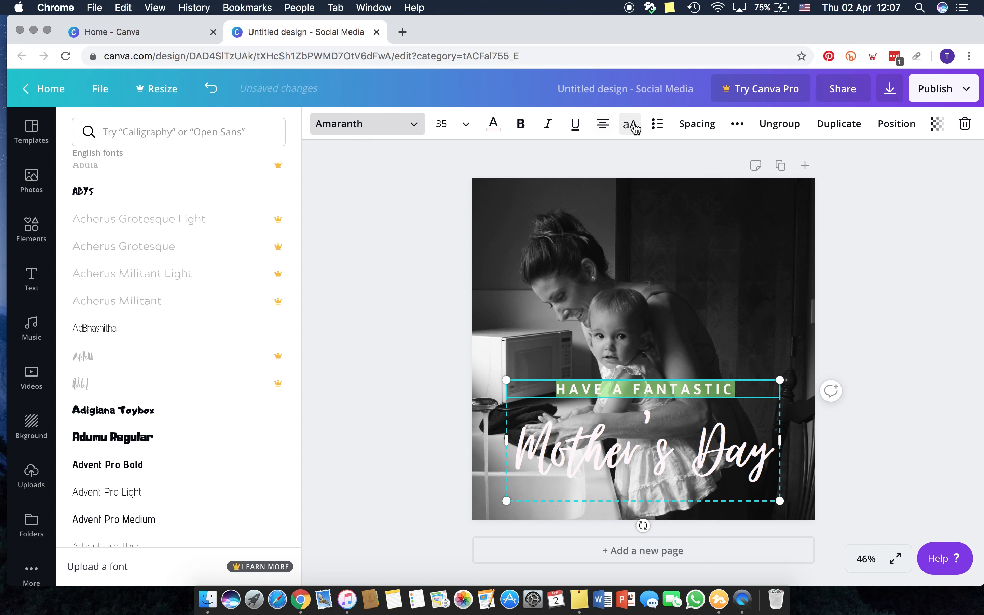
left_click(662, 127)
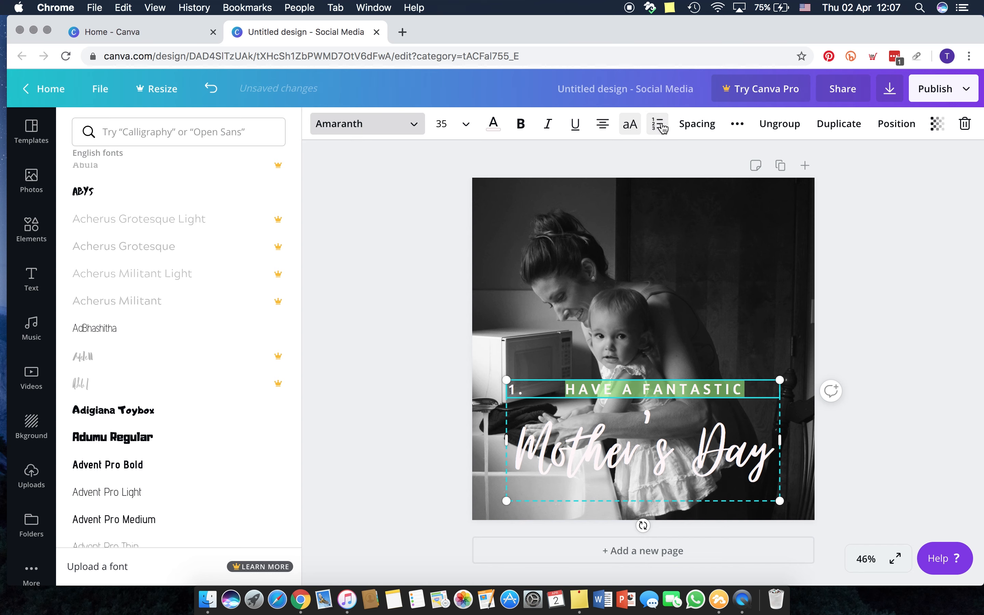
left_click(662, 126)
- Set the letter spacing of the "Have a fantastic" line to 277
left_click(697, 127)
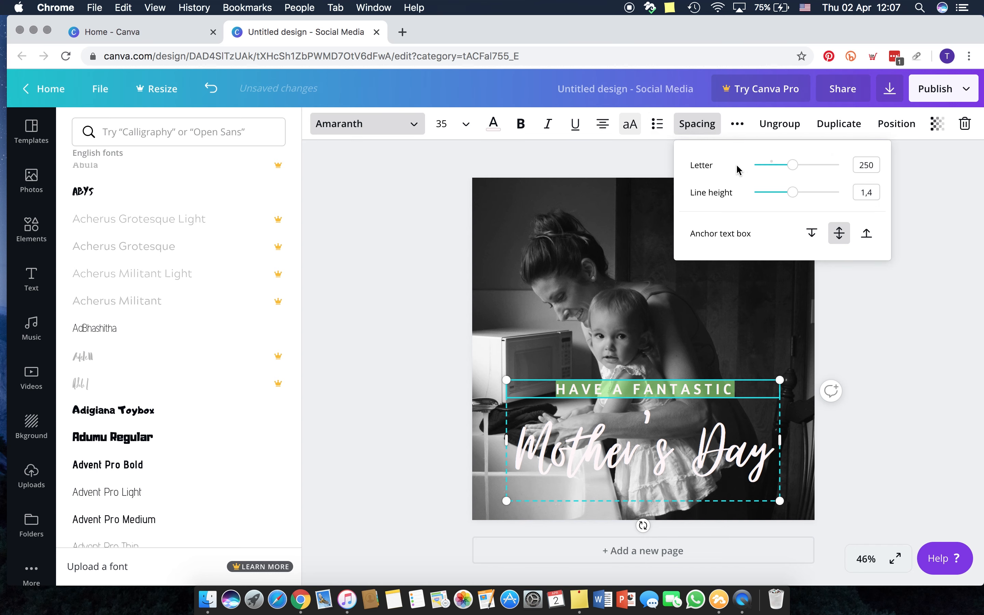
mouse_move(797, 175)
left_mouse_down()
mouse_move(813, 171)
mouse_move(797, 174)
left_mouse_up()
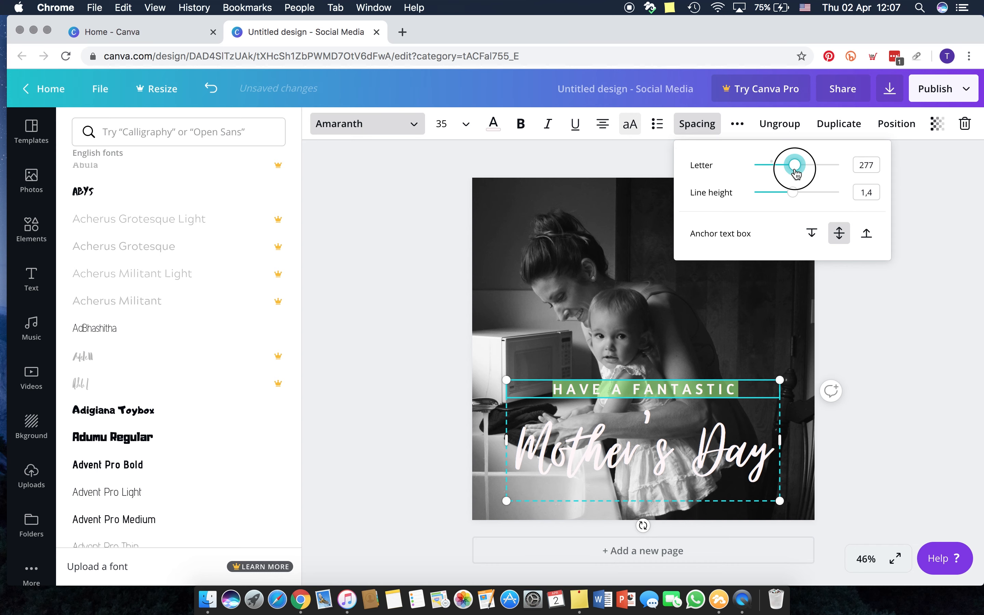
left_click(699, 136)
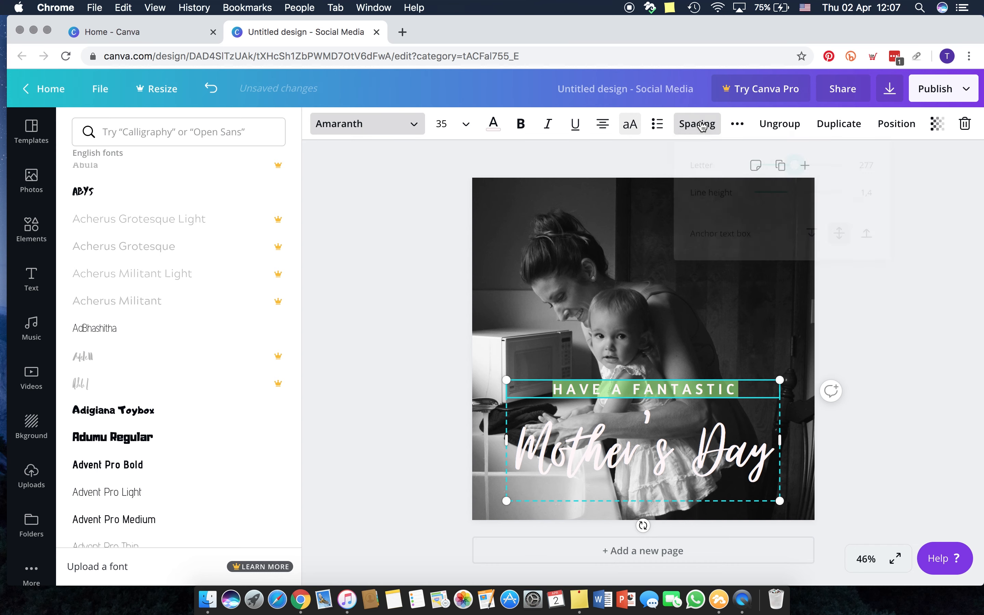
- Ungroup the two text lines and move "Have a fantastic" slightly down, closer to "Mother's Day"
left_click(779, 126)
left_click(764, 389)
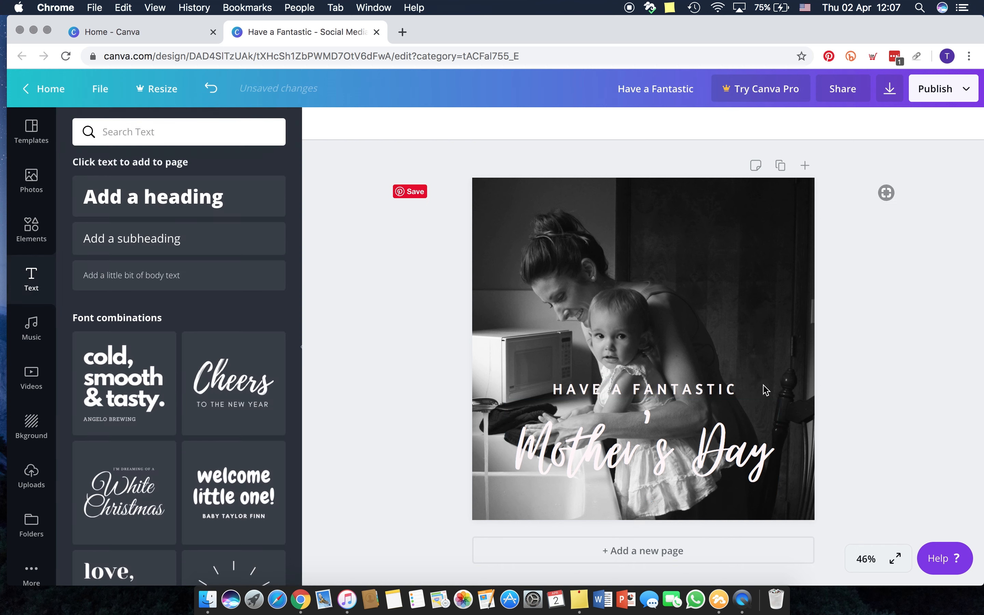
mouse_move(708, 391)
left_mouse_down()
mouse_move(708, 355)
mouse_move(706, 390)
left_mouse_up()
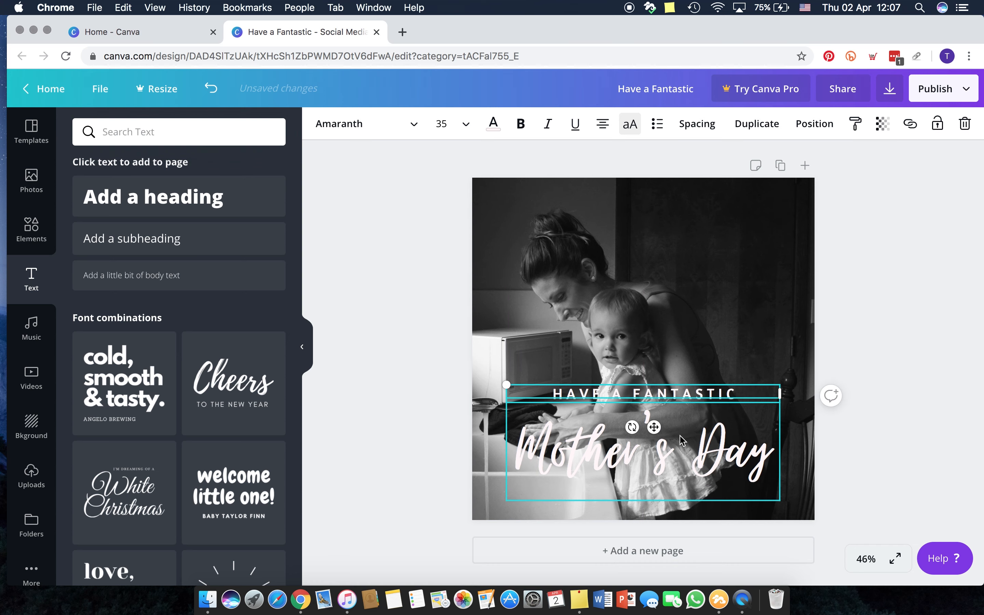
- Group the "Have a fantastic" and "Mother's Day" lines again and nudge the group slightly up
left_click(700, 447, "shift")
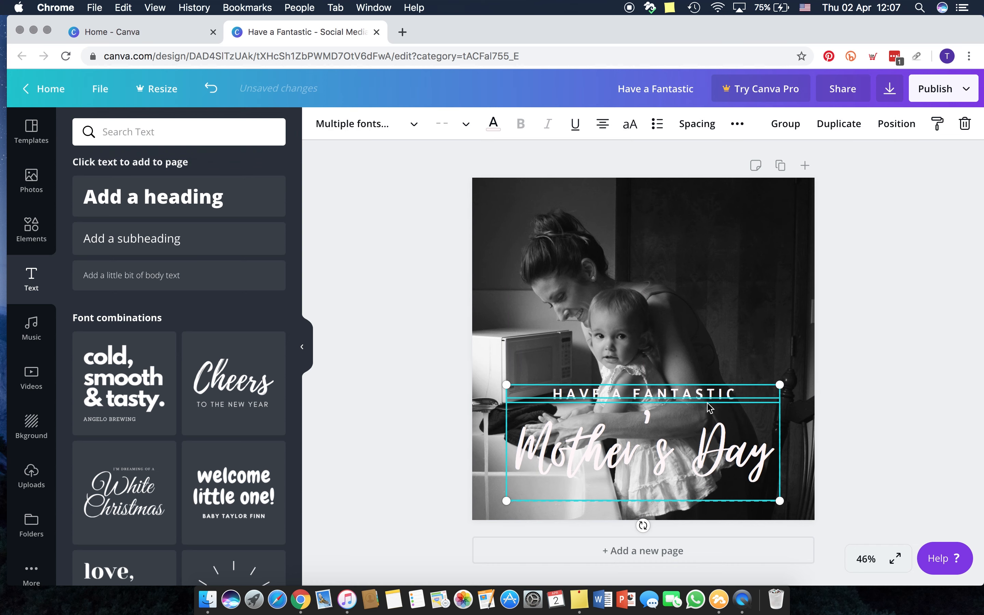
left_click(785, 123)
mouse_move(710, 453)
left_mouse_down()
mouse_move(710, 430)
mouse_move(710, 451)
left_mouse_up()
- Try the transparency setting on the text group, ending at 100
left_click(933, 126)
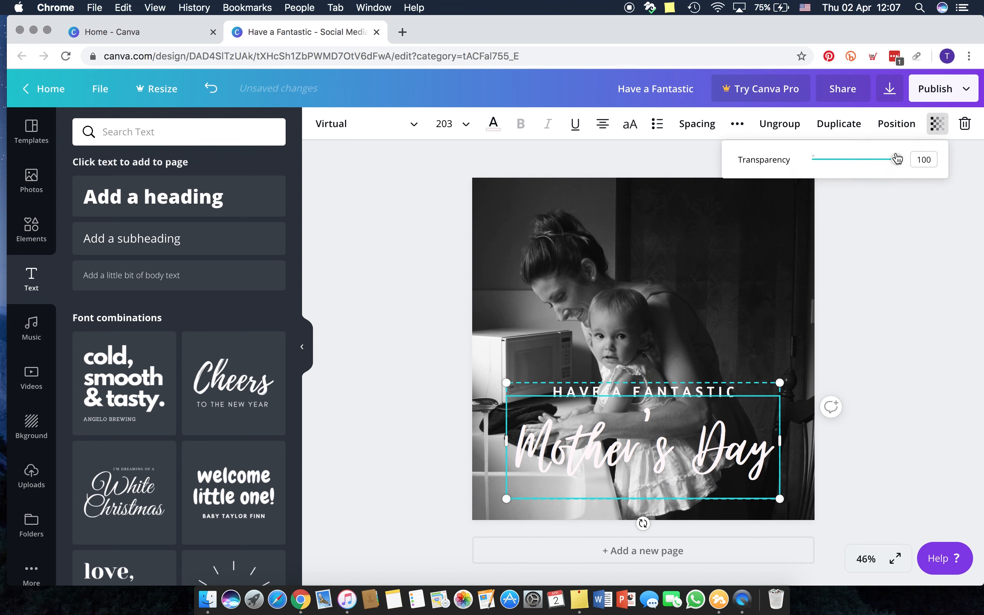
mouse_move(896, 158)
left_mouse_down()
mouse_move(867, 159)
mouse_move(915, 156)
left_mouse_up()
left_click(933, 135)
- Try the Pop, Fuchsia and Cherry duotone effects on the background photo
left_click(500, 218)
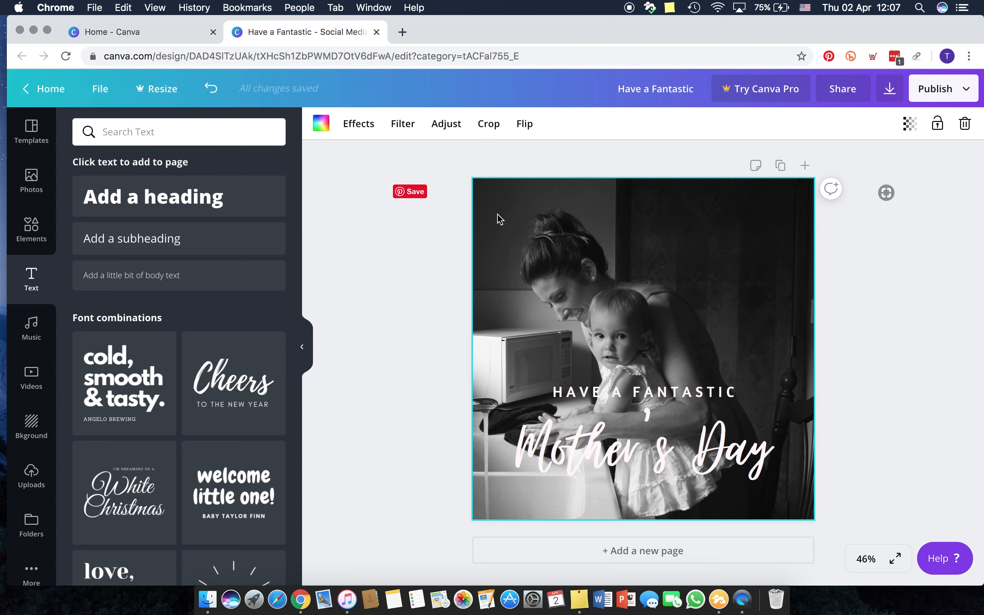
left_click(362, 129)
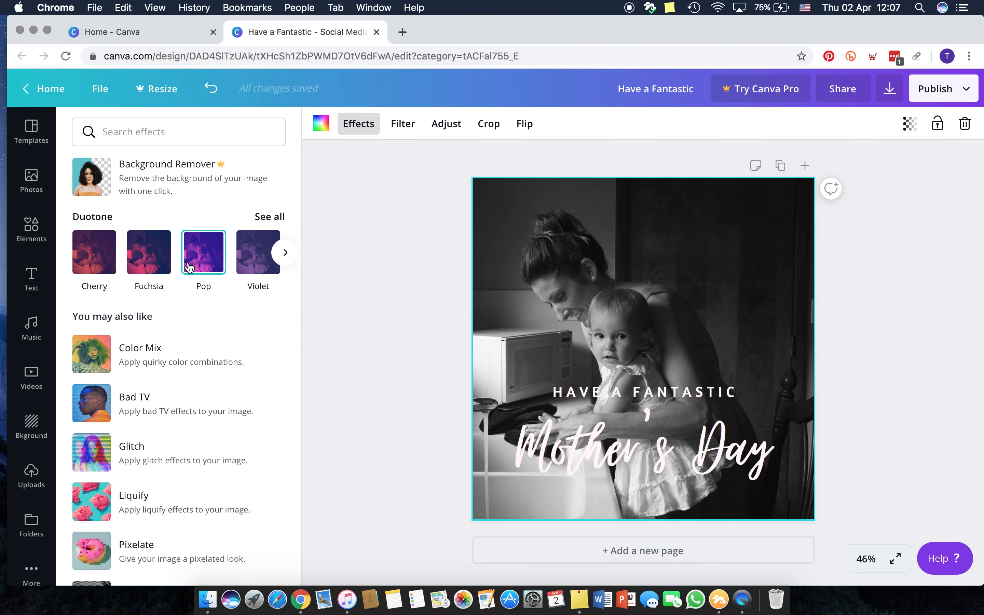
left_click(203, 262)
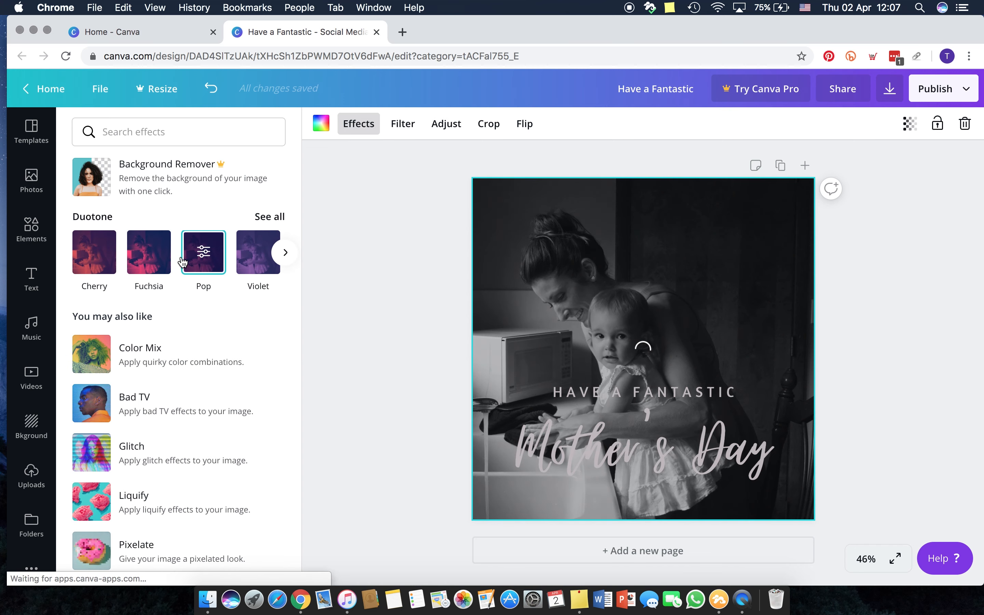
left_click(158, 256)
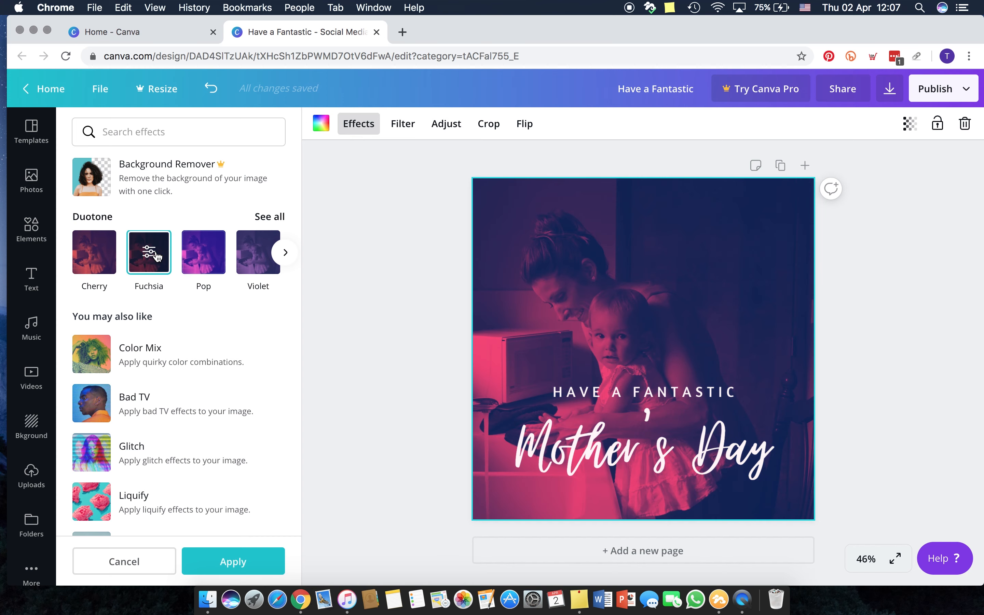
left_click(96, 261)
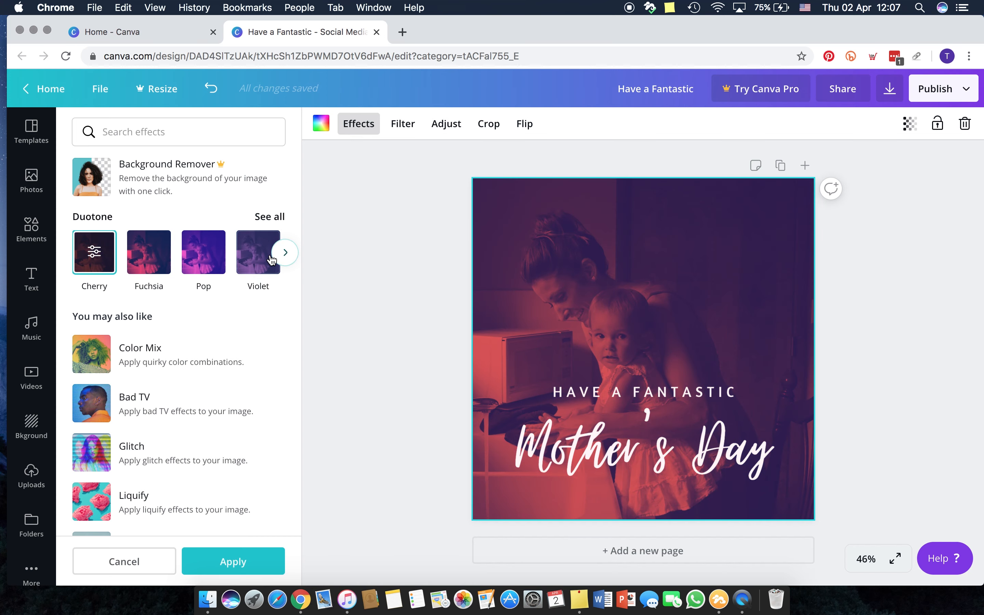
- Preview the Sea Blue and Sea Green duotones on the background photo and switch it to the Mustard duotone
left_click(285, 252)
left_click(157, 265)
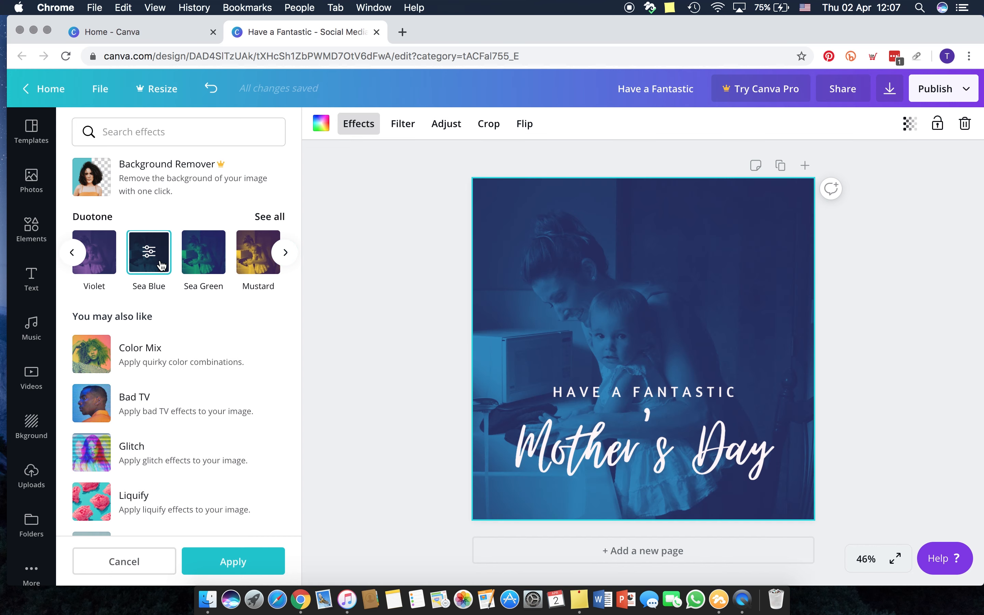
left_click(188, 268)
left_click(257, 263)
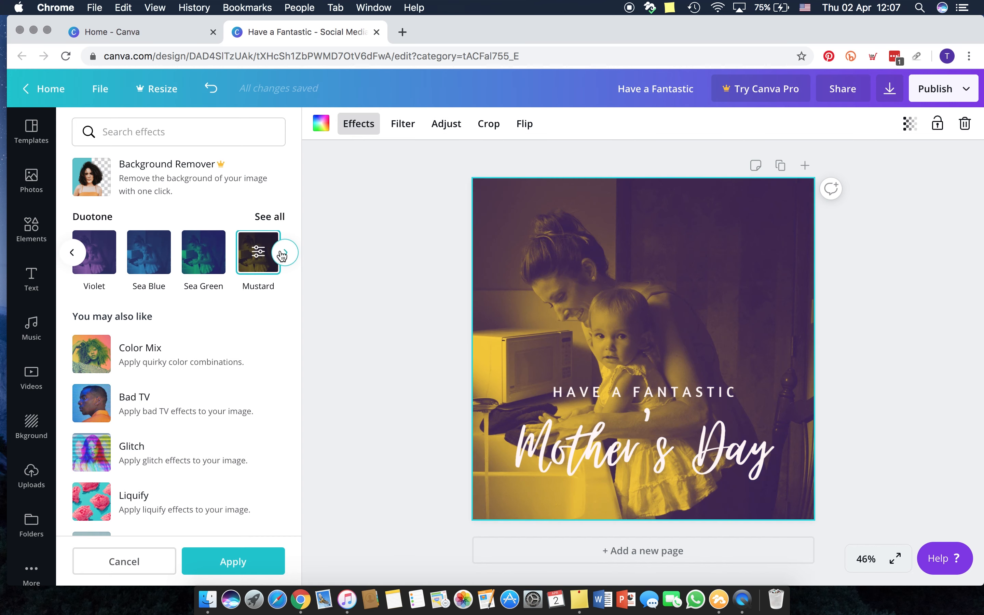
left_click(285, 252)
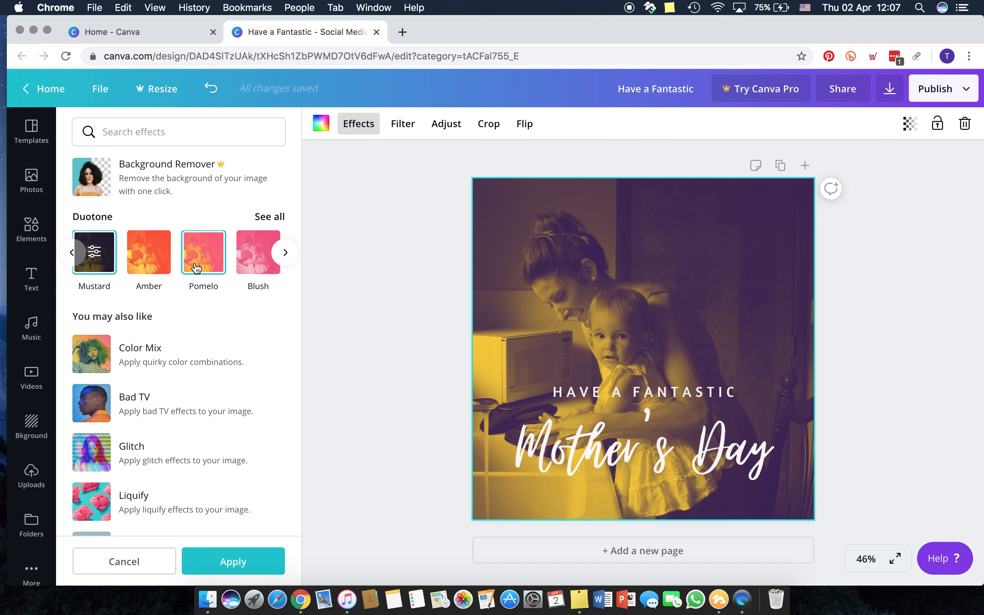
- Try the Selfie filter on the background photo and switch to the Solar filter at intensity 50
left_click(403, 124)
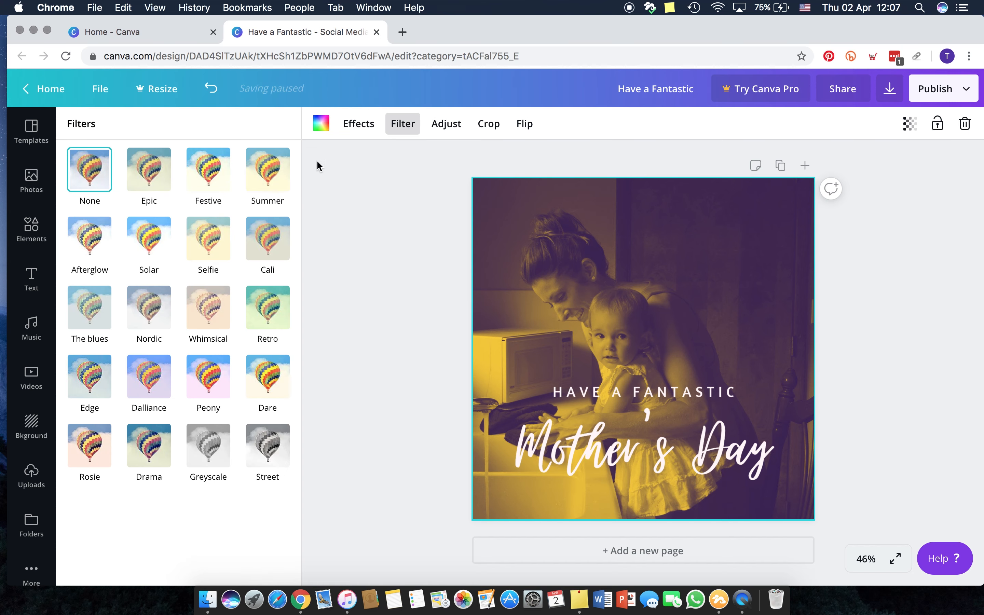
left_click(206, 252)
left_click(162, 248)
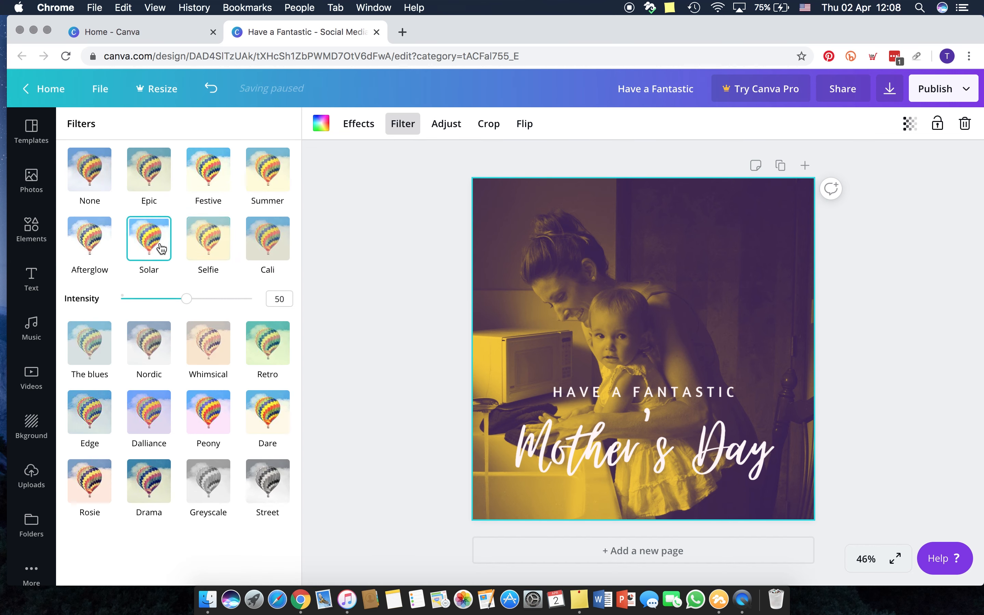
- Set the background photo's brightness to 0, contrast to -11, tint to 39, blur to -10 and X-Process to 21
left_click(446, 129)
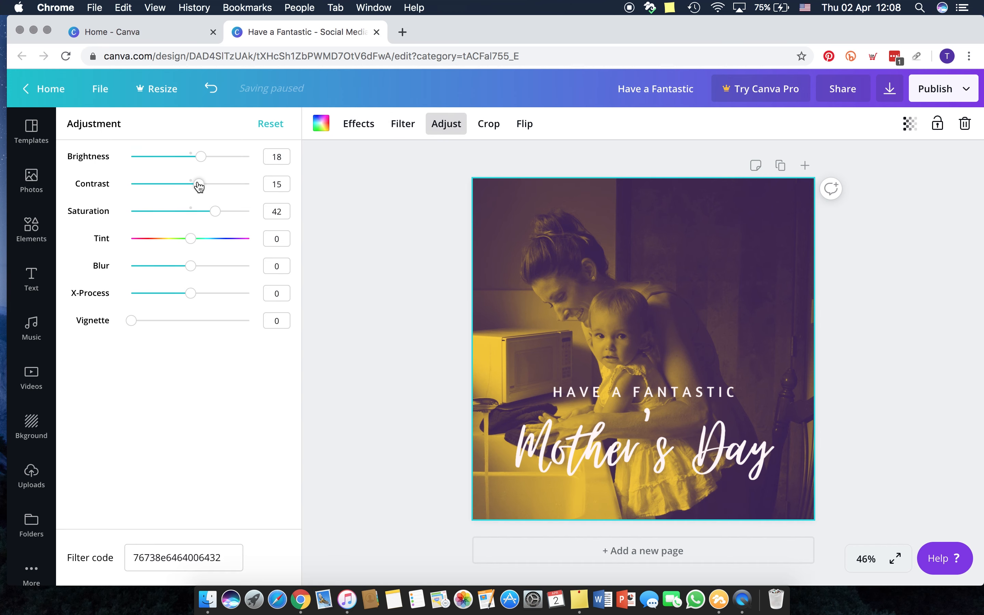
left_click_drag(199, 188, 193, 161)
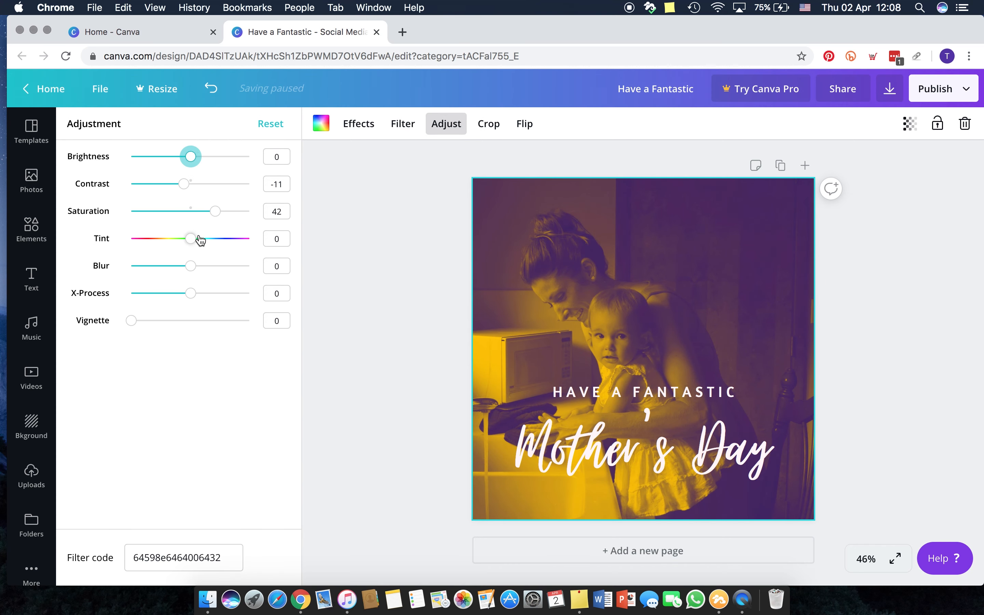
left_click_drag(190, 238, 201, 289)
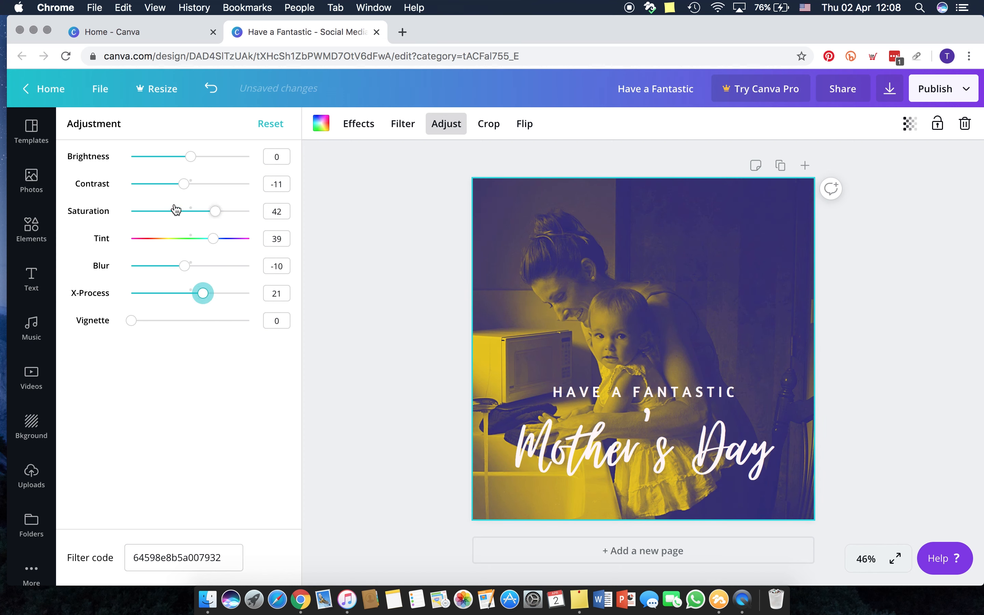
left_click(191, 158)
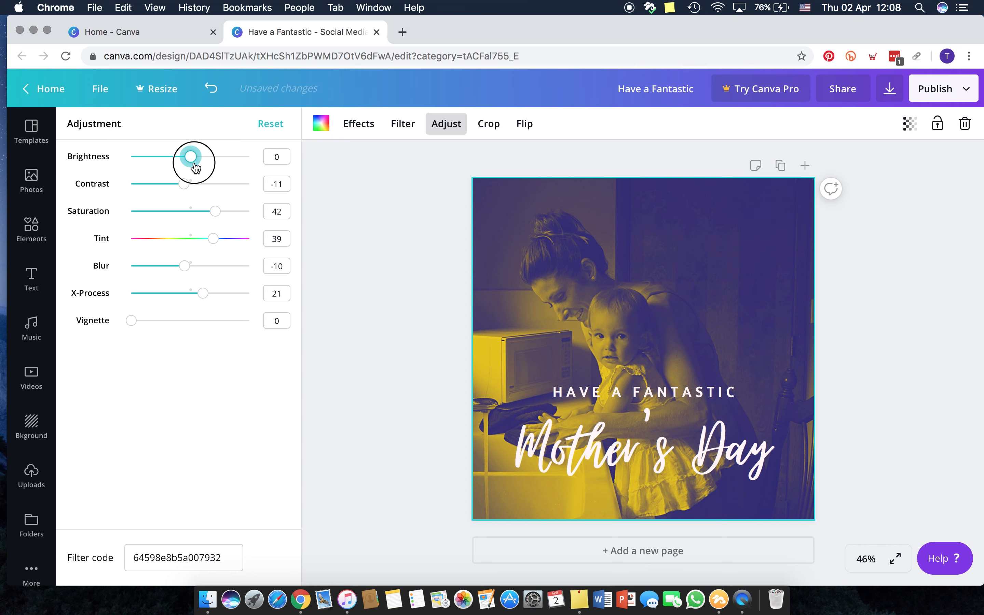
- Crop the background photo by shifting it slightly to the right within the page frame
left_click(489, 126)
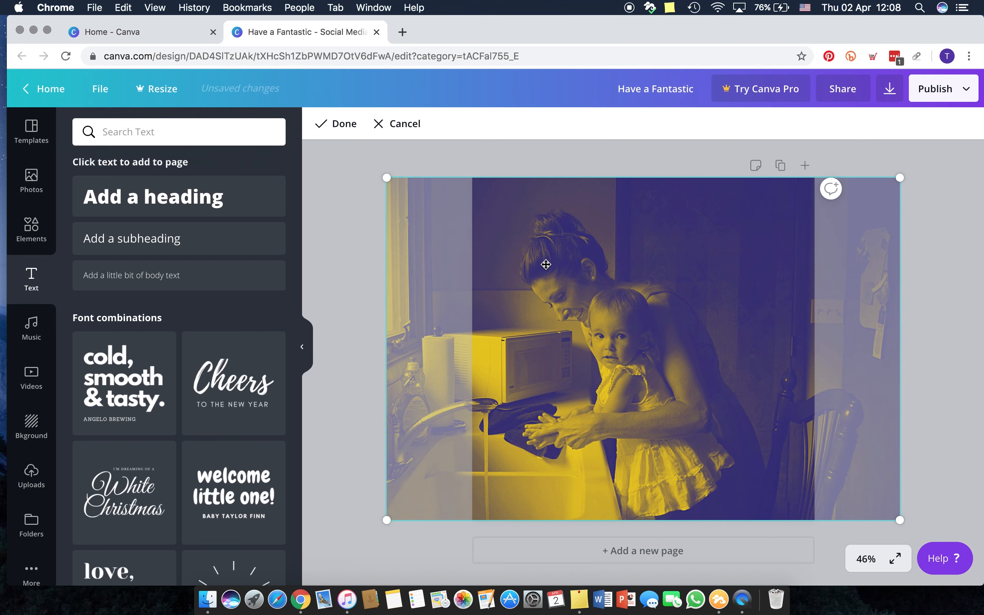
left_click_drag(547, 264, 563, 262)
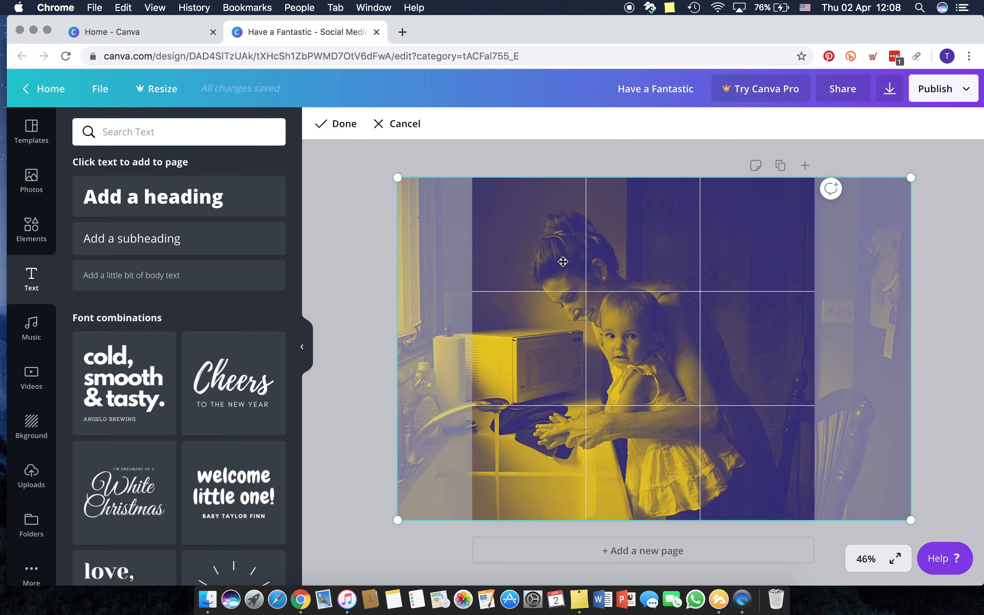
left_click(340, 123)
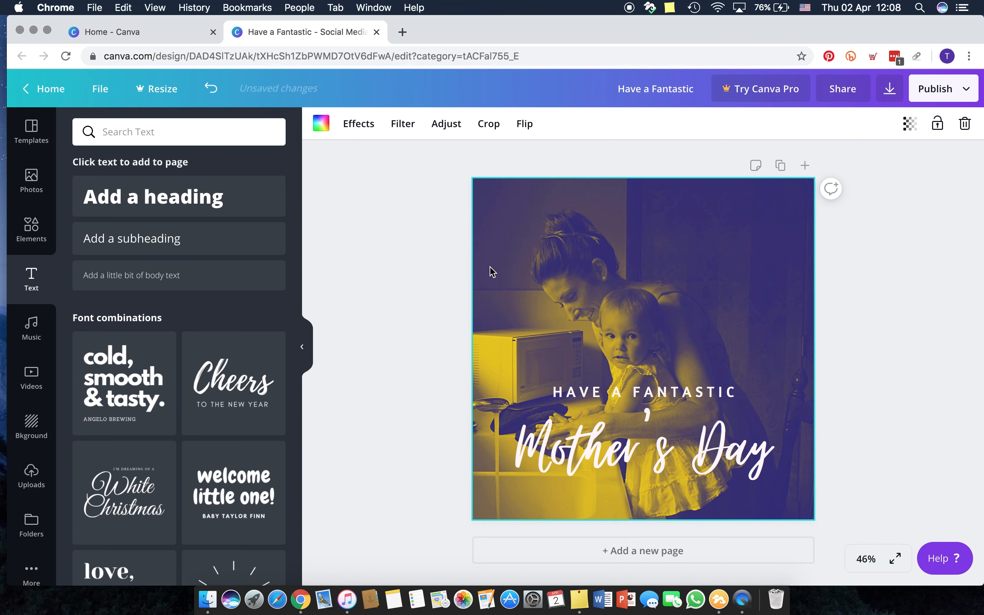
- Try the Cherry duotone on the background photo and switch it to the Fuchsia duotone
left_click(351, 124)
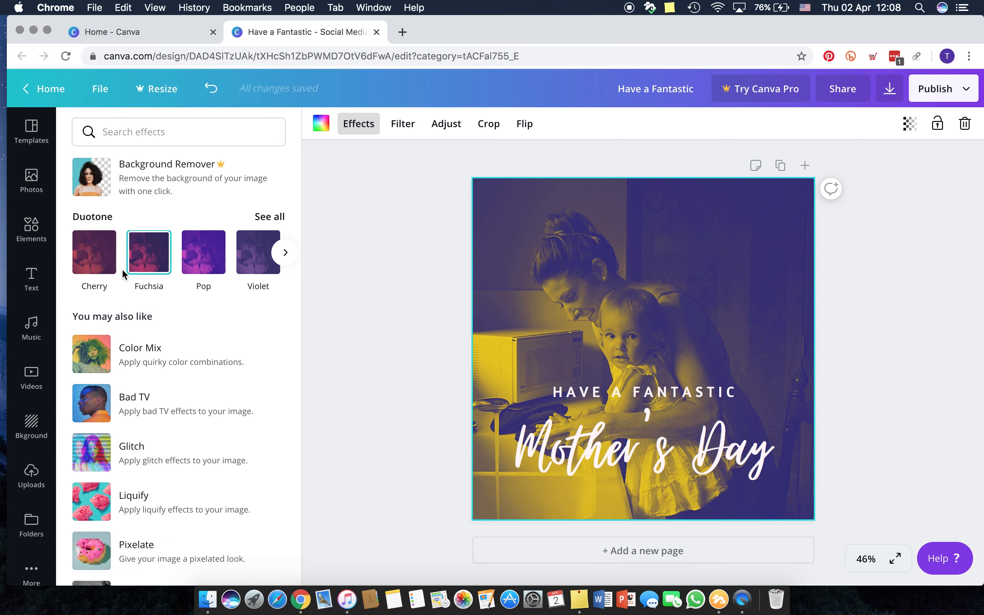
left_click(113, 264)
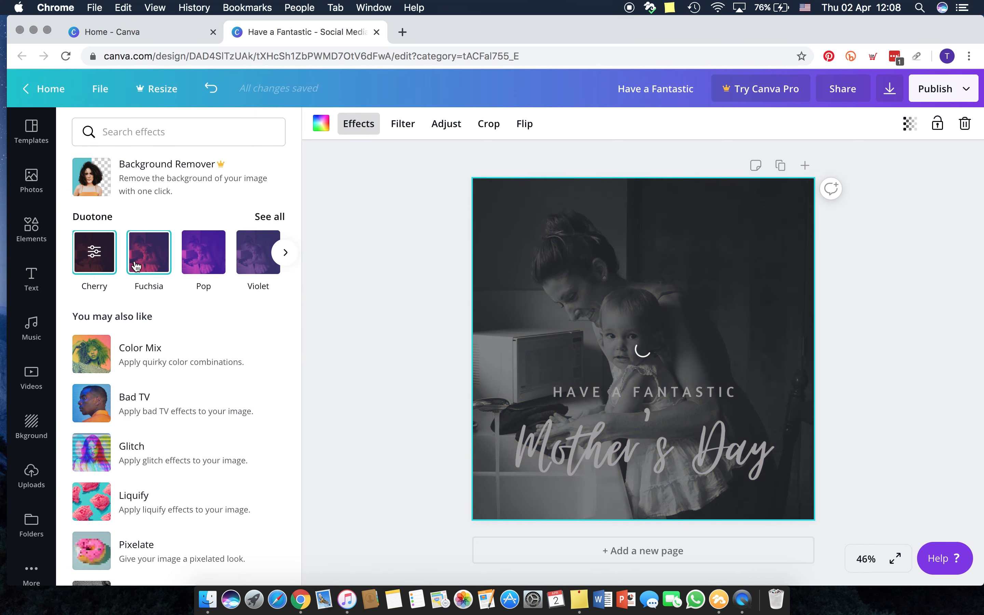
left_click(143, 265)
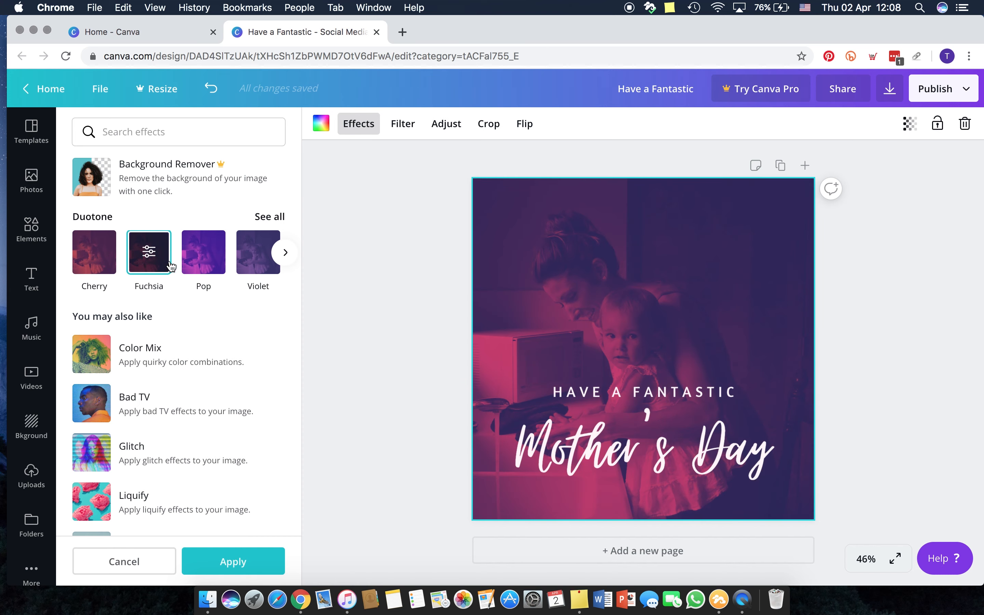
- Adjust the background photo to saturation 14, tint 13 and brightness about 3
left_click(443, 126)
left_click_drag(214, 238, 184, 243)
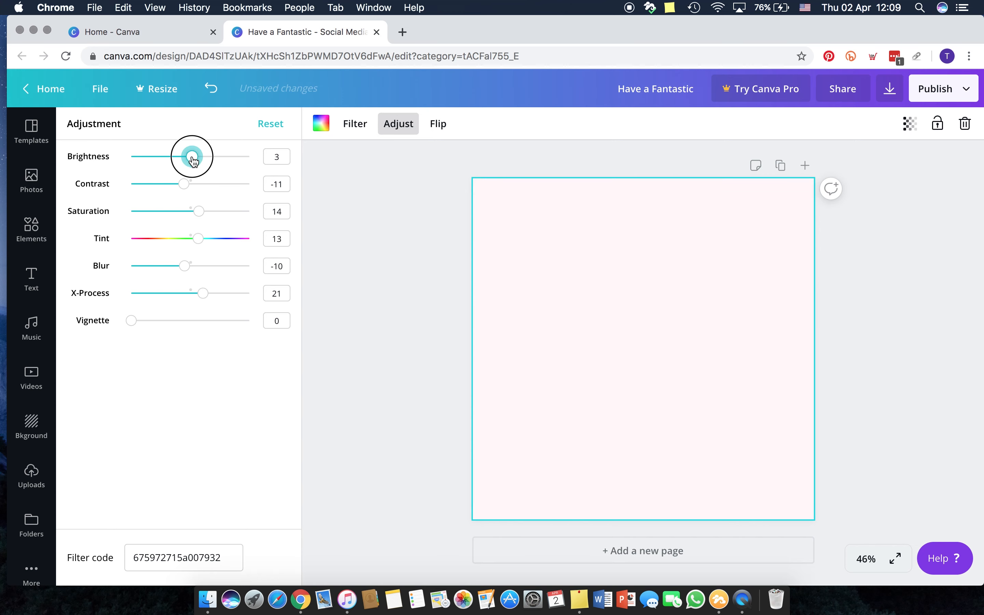
left_click_drag(192, 156, 192, 156)
left_click(367, 242)
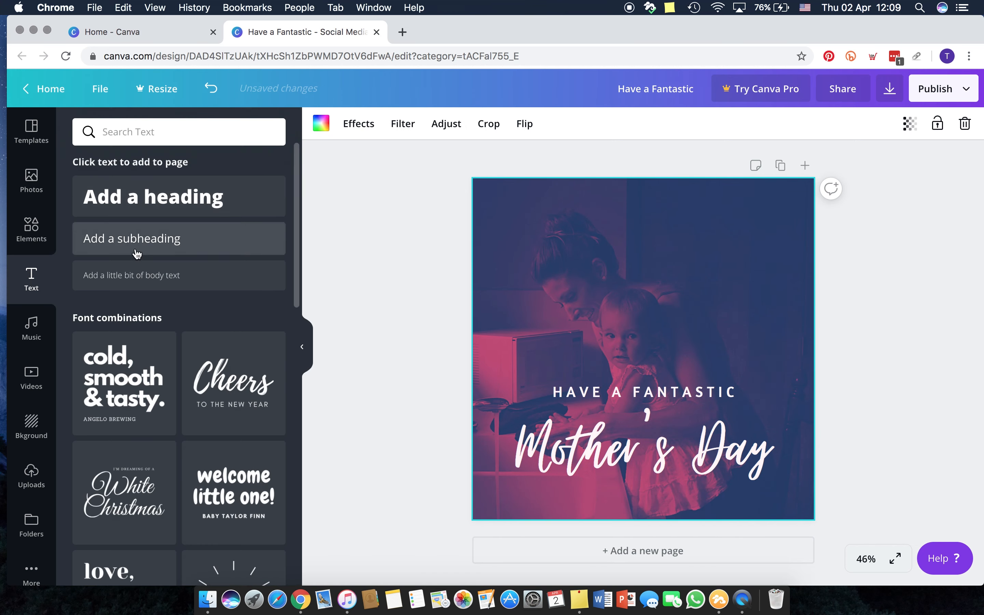
- Add the recently used flowering branch illustration and enlarge it to span the full width of the page's upper part
left_click(33, 234)
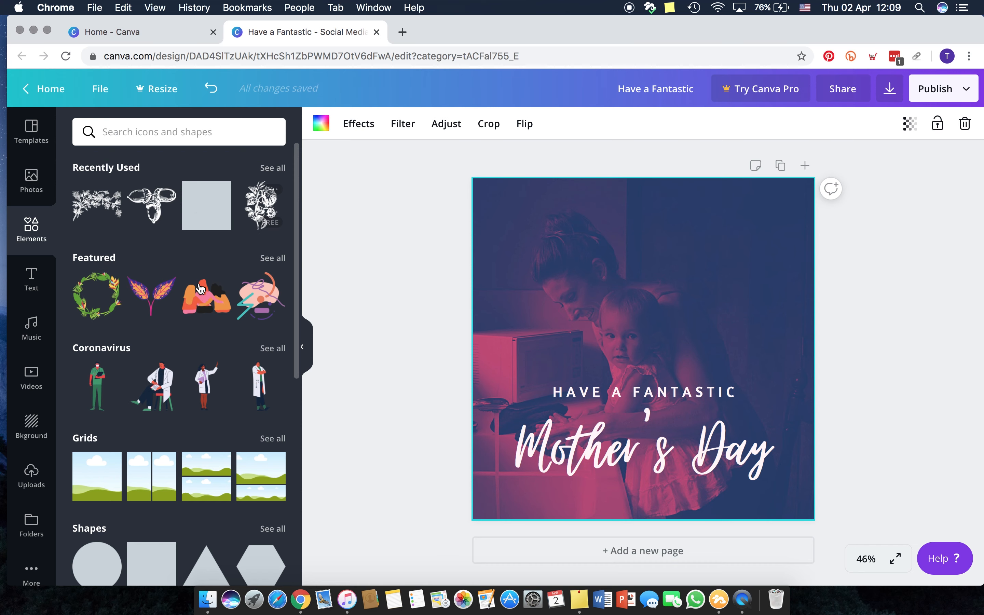
left_click(105, 215)
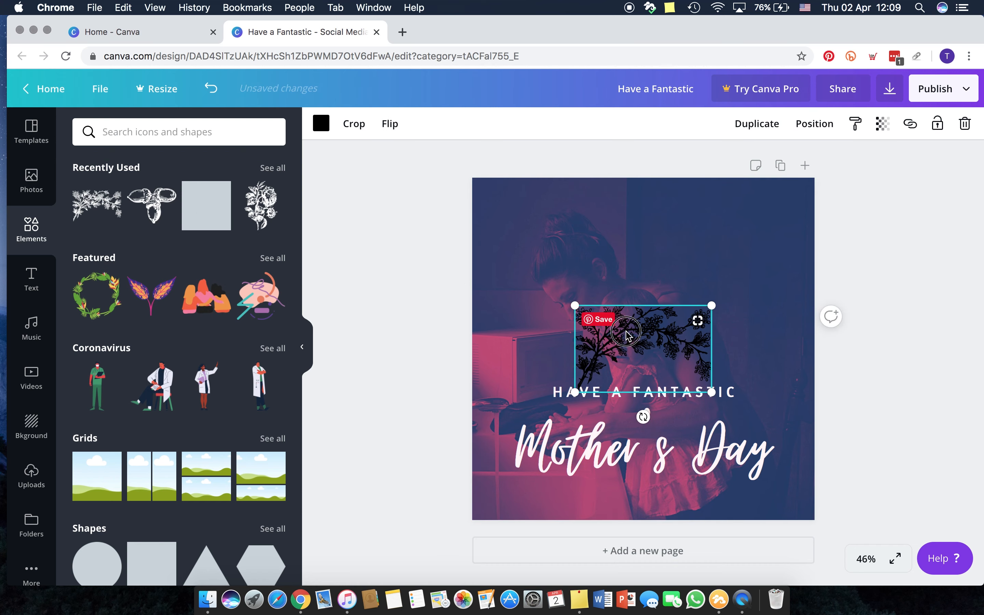
left_click_drag(613, 313, 523, 200)
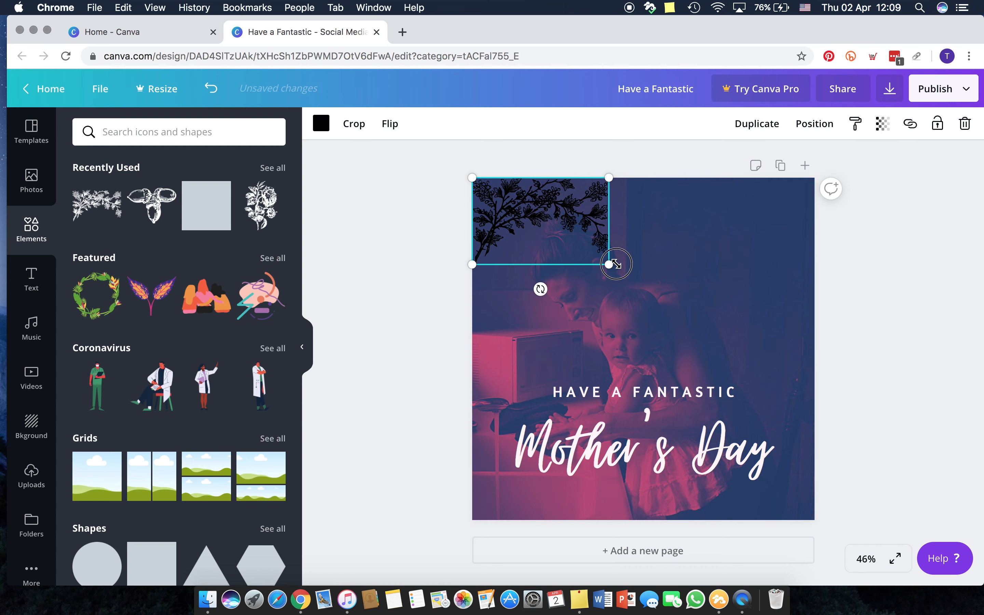
left_click_drag(612, 263, 788, 321)
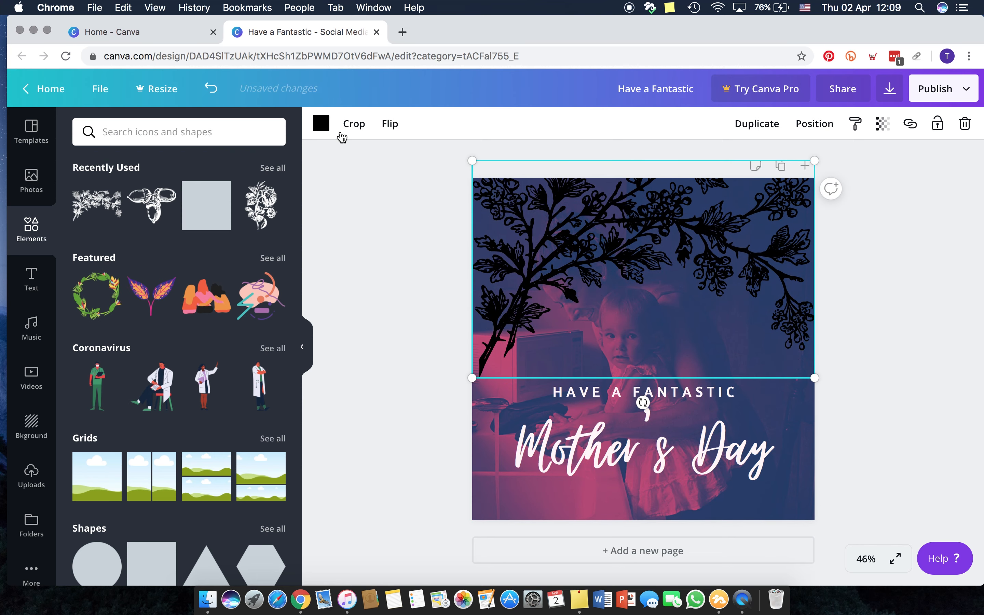
- Recolour the branch illustration with the pale pink document colour and set its transparency to 19
left_click(318, 130)
left_click(123, 260)
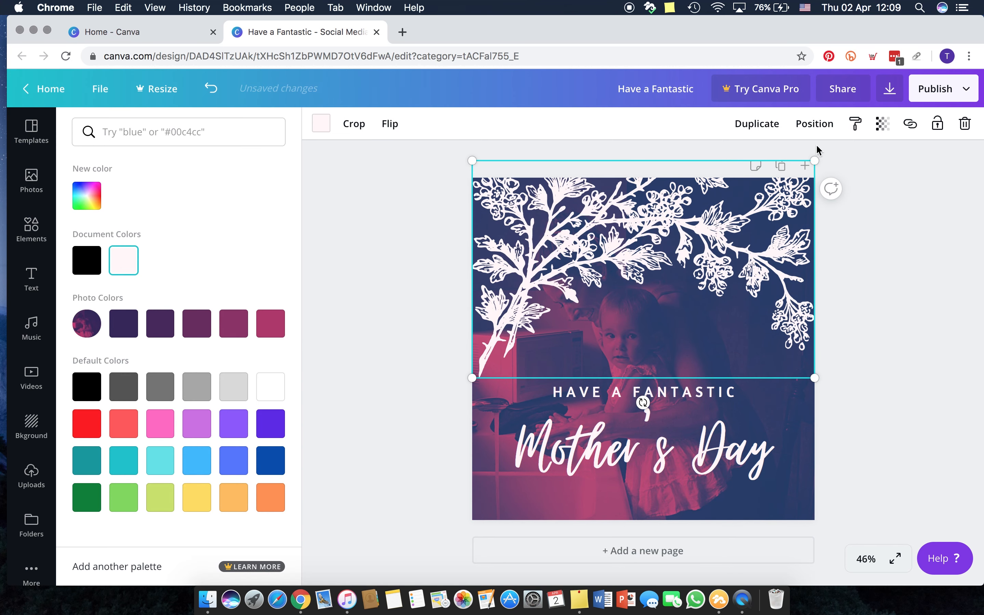
left_click(882, 124)
left_click_drag(836, 158, 774, 160)
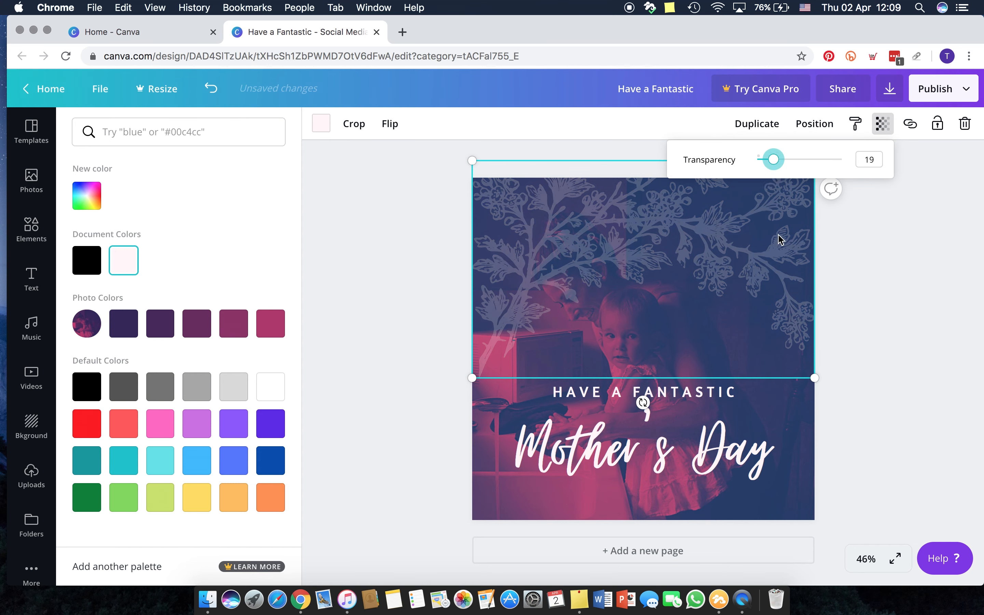
left_click(815, 295)
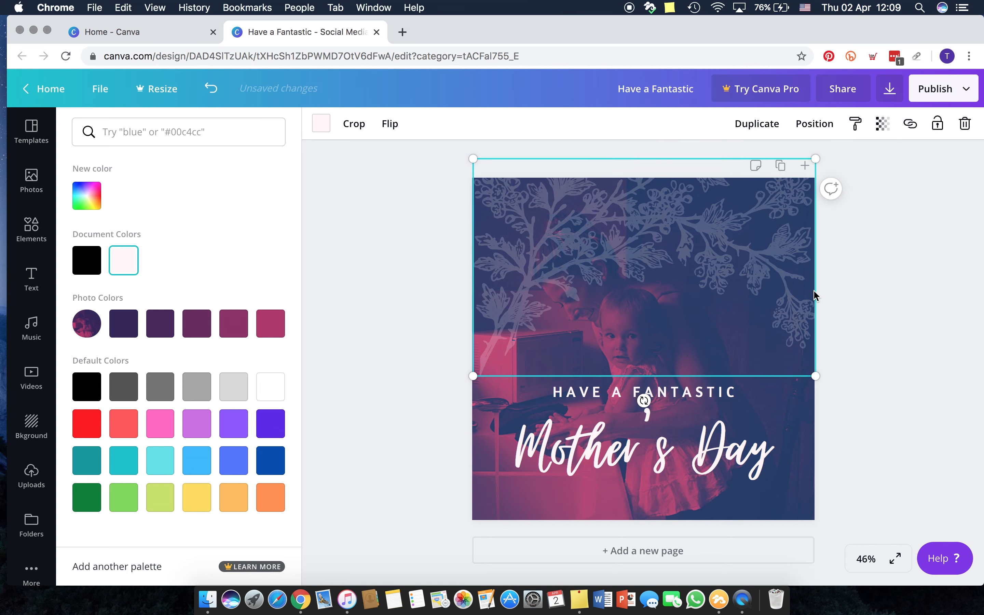
- Move the branch illustration up so that it runs off the page's top edge, and deselect it
left_click(760, 268)
left_click_drag(760, 268, 753, 220)
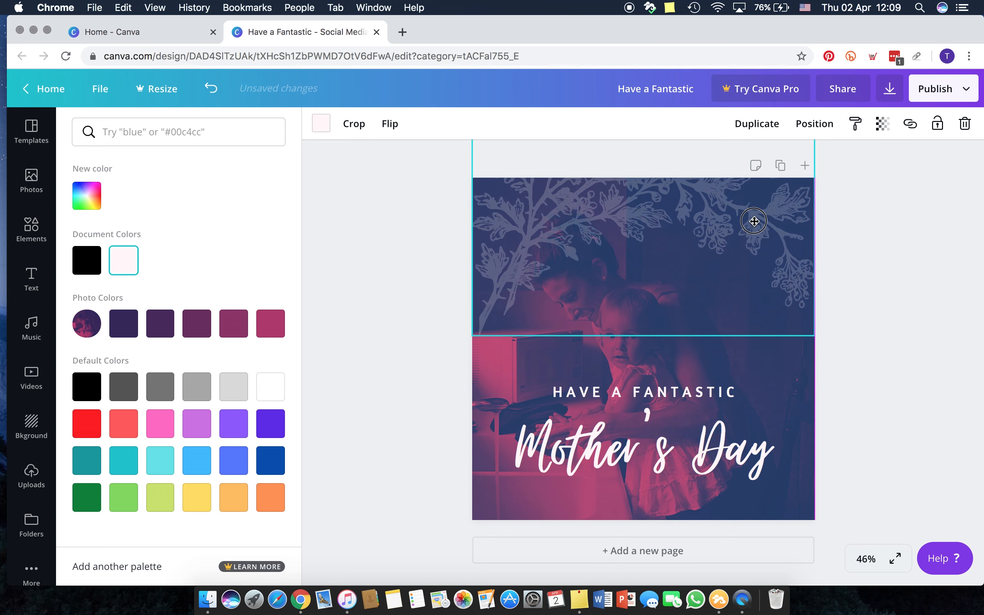
left_click(876, 294)
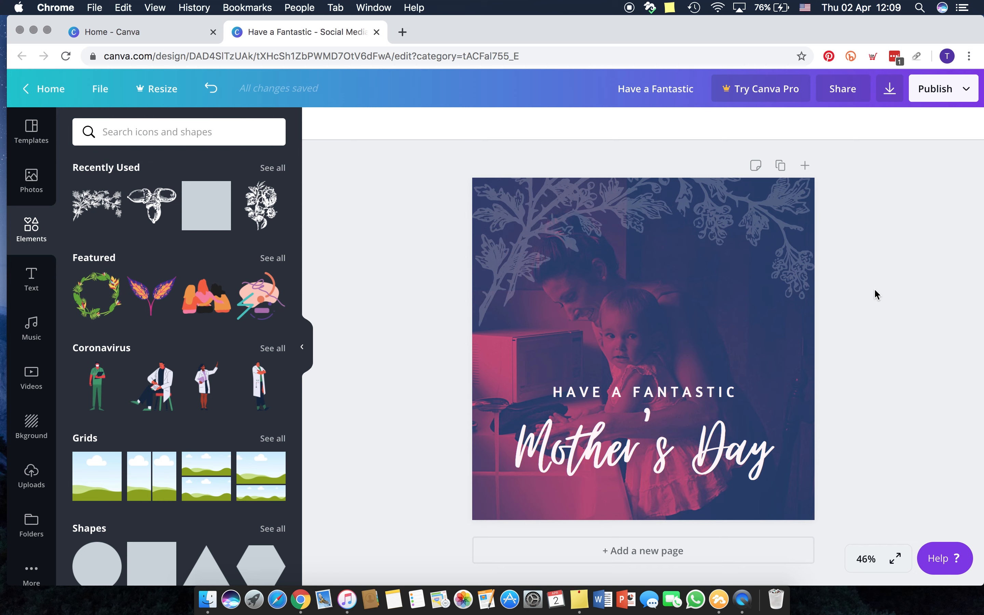
left_click(30, 281)
scroll(209, 266, "down", 5)
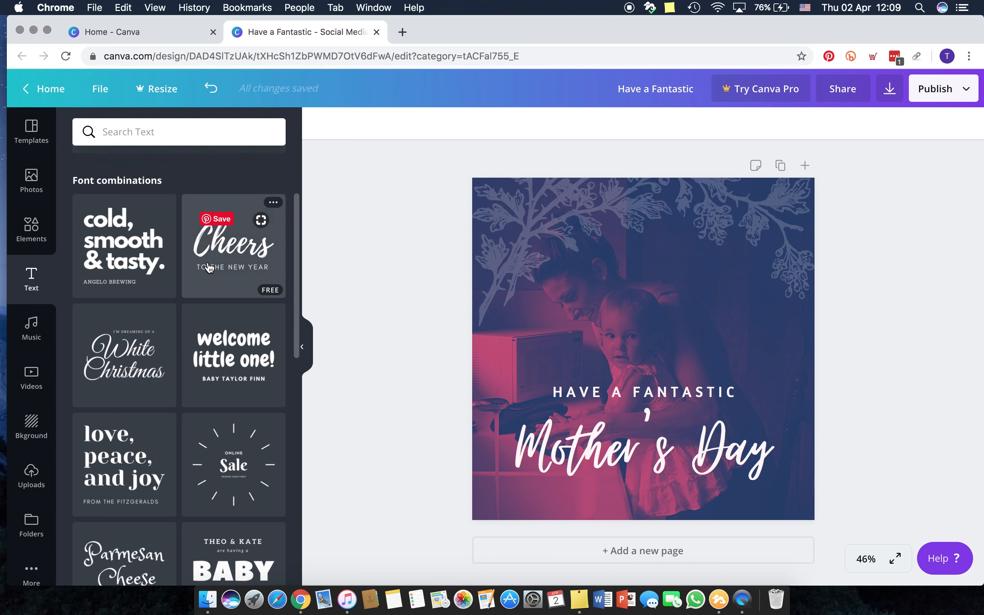
scroll(209, 266, "down", 5)
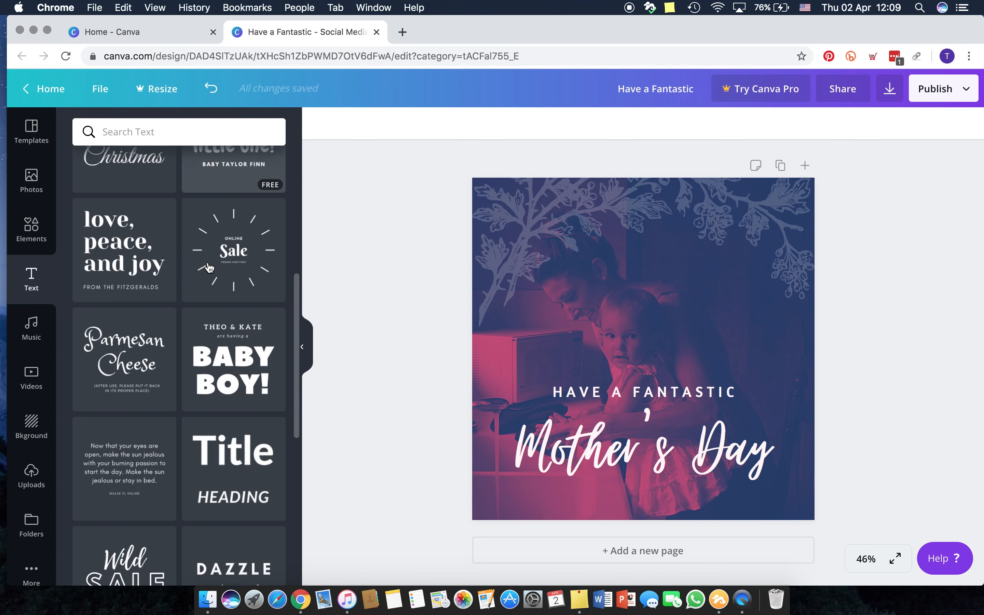
scroll(208, 267, "down", 4)
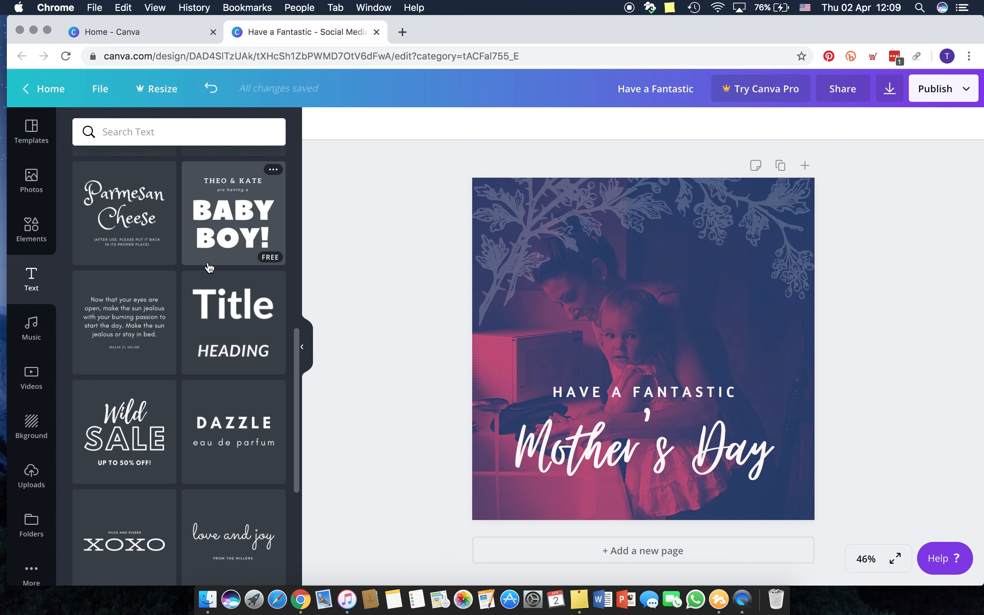
scroll(209, 267, "down", 1)
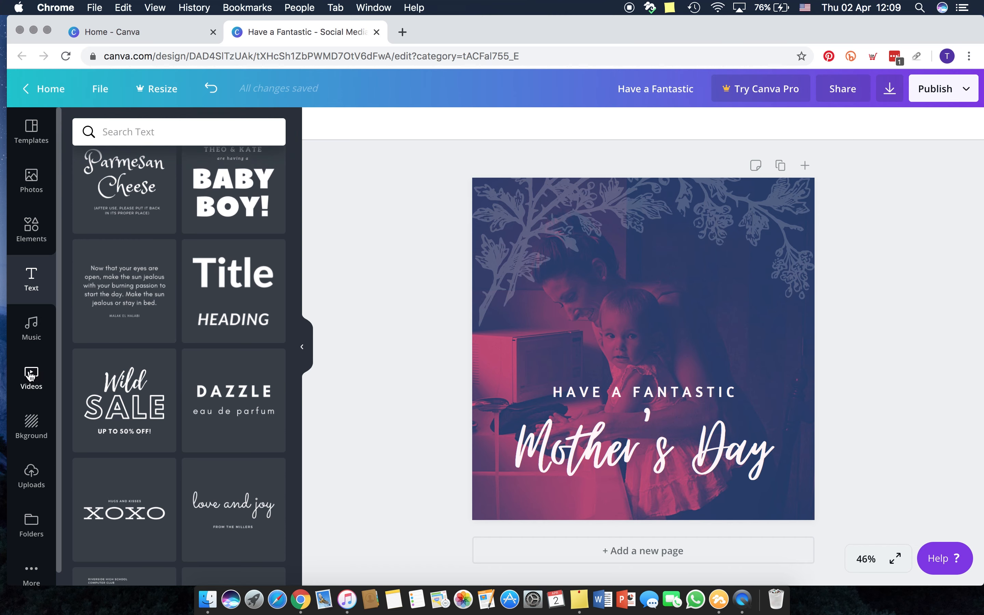
- Upload the boxed-water JPG image from the Downloads folder to the uploaded images
left_click(33, 410)
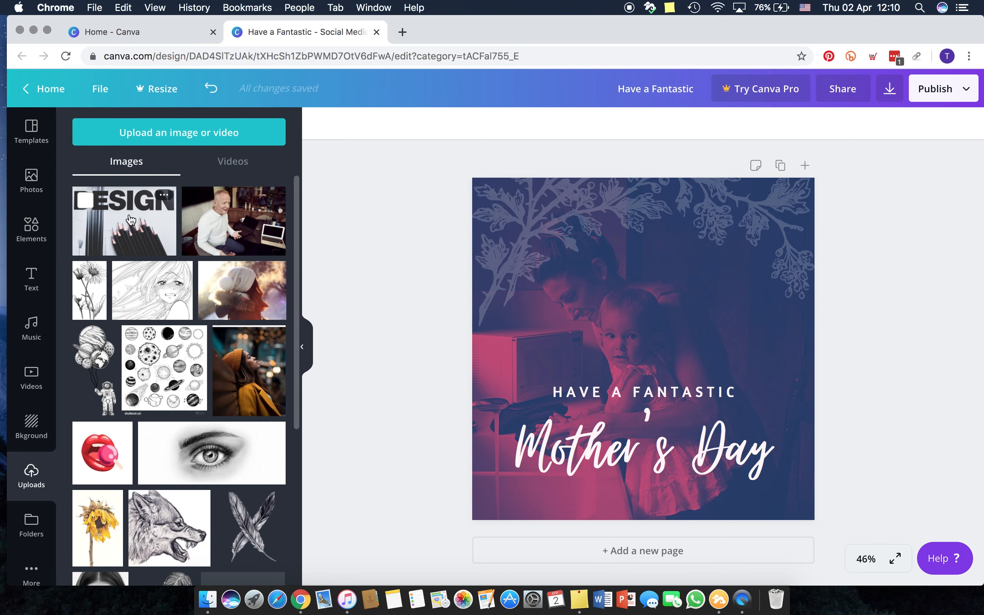
left_click(131, 220)
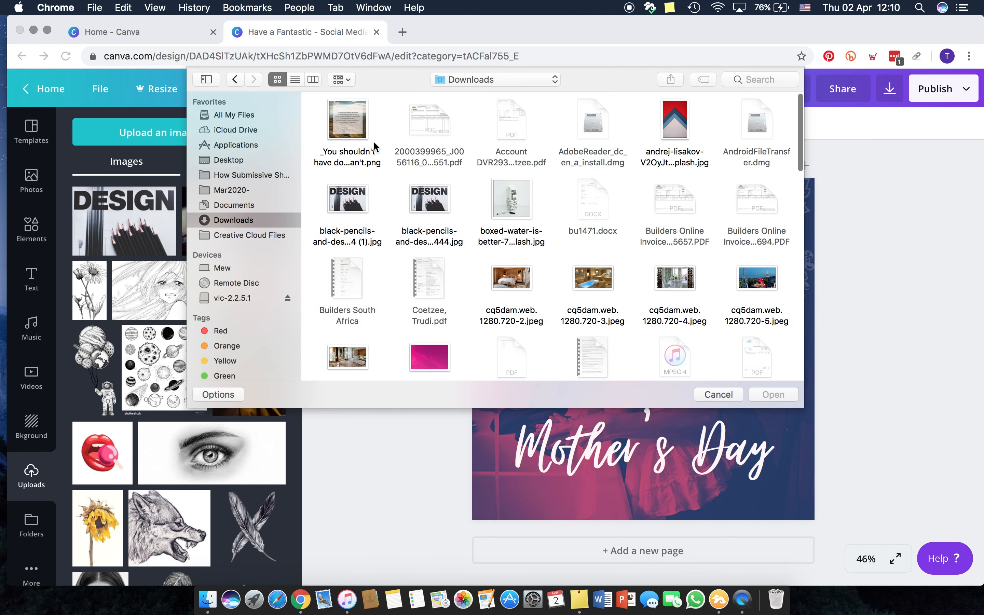
left_click(433, 200)
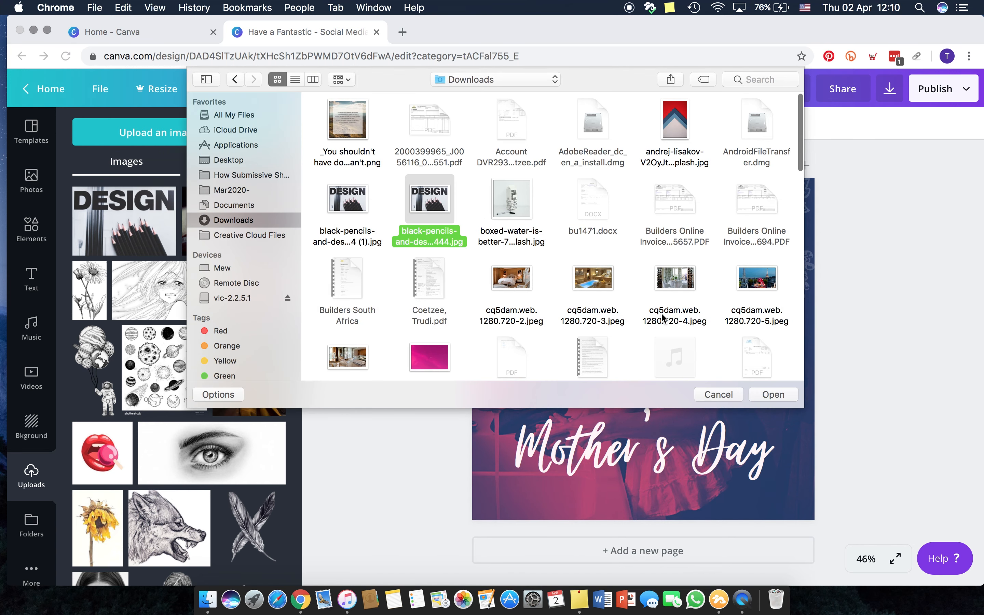
left_click(686, 165)
left_click(532, 220)
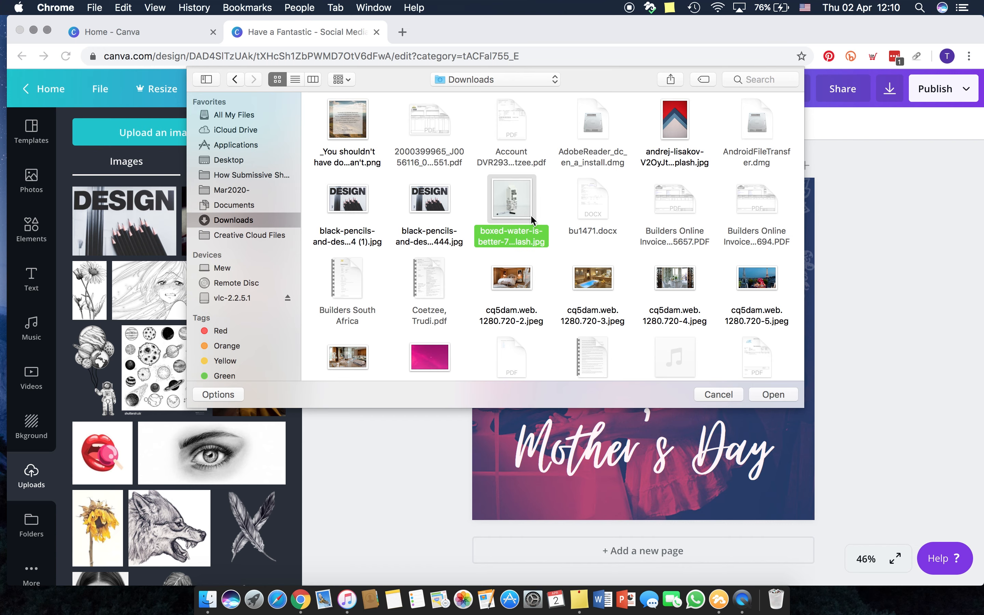
left_click(769, 396)
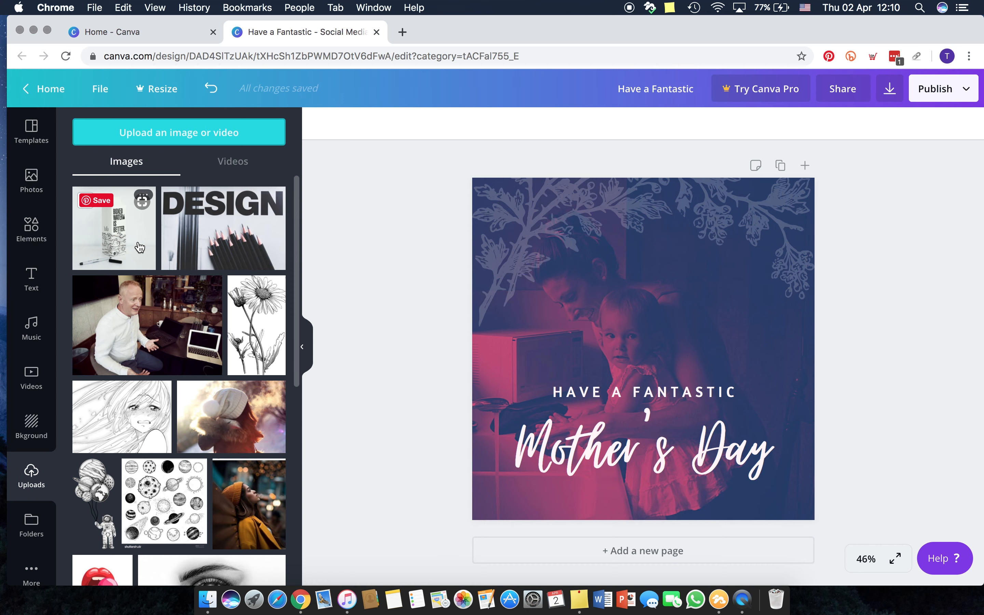
- Hide the side panel and bring up the download options for the Mother's Day design
left_click(390, 186)
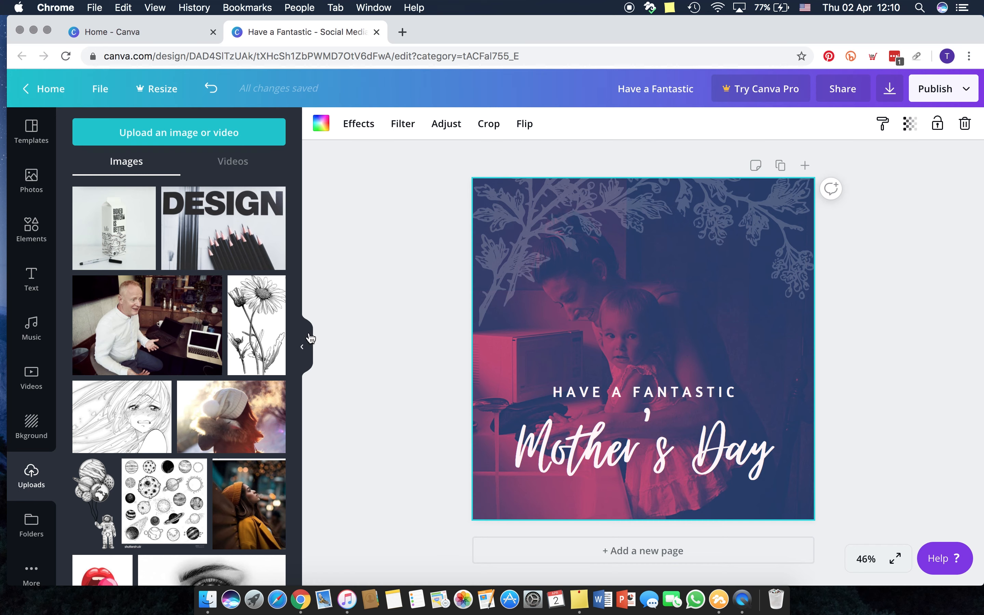
left_click(304, 349)
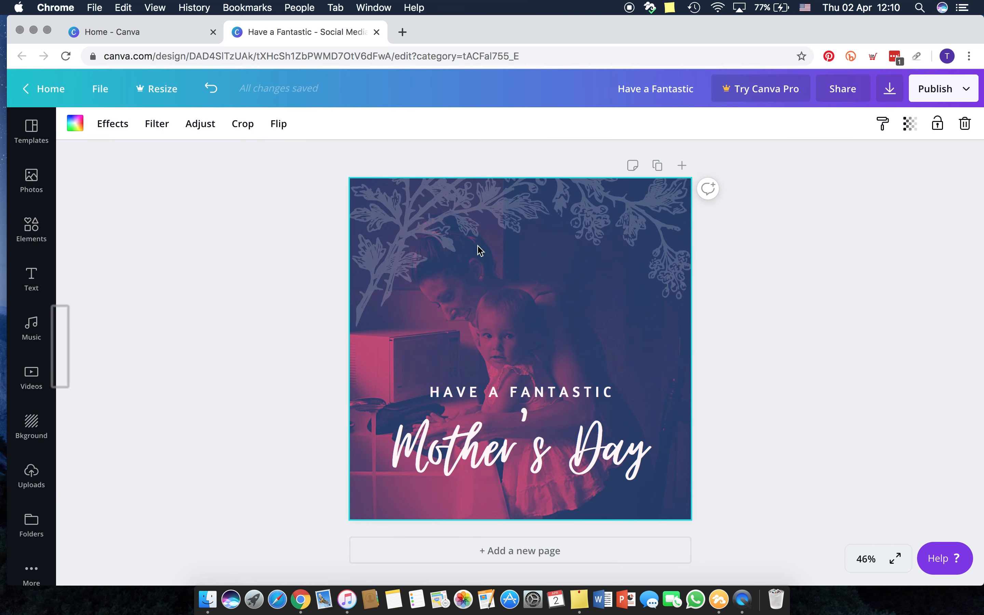
left_click(940, 102)
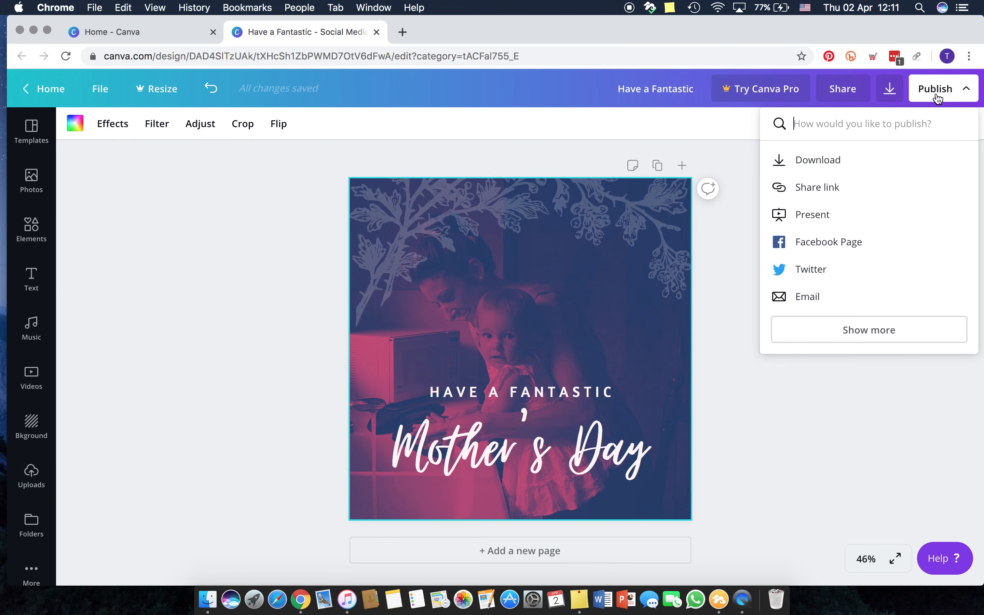
left_click(827, 165)
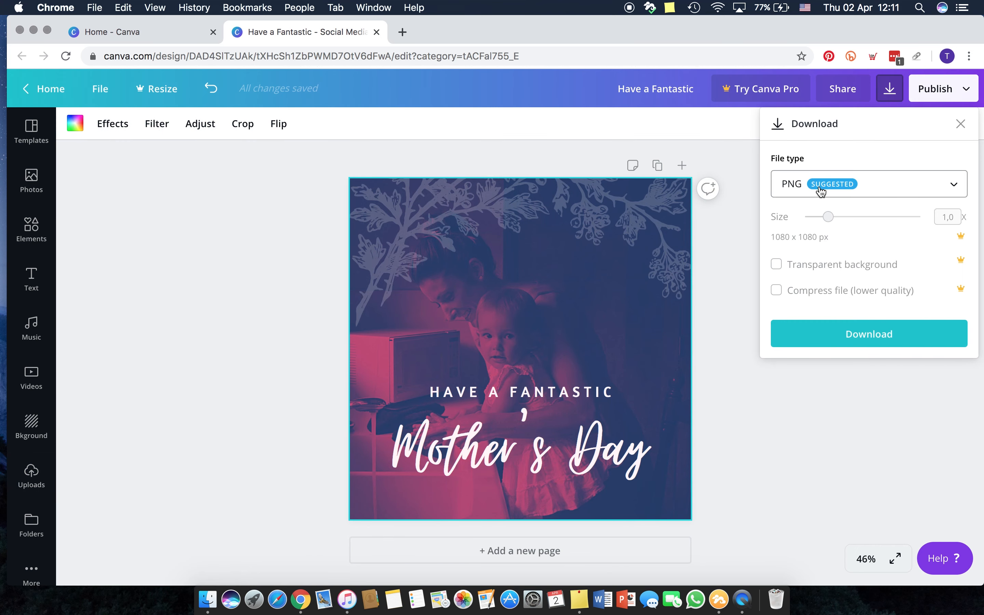
- Set the download's file type to PDF Print and include crop marks and bleed
left_click(820, 188)
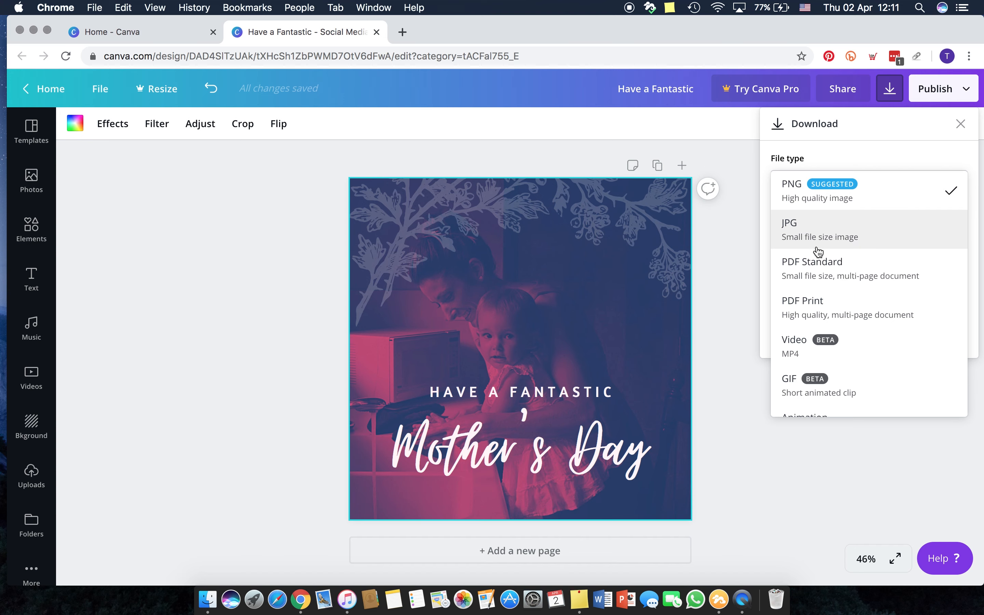
left_click(816, 310)
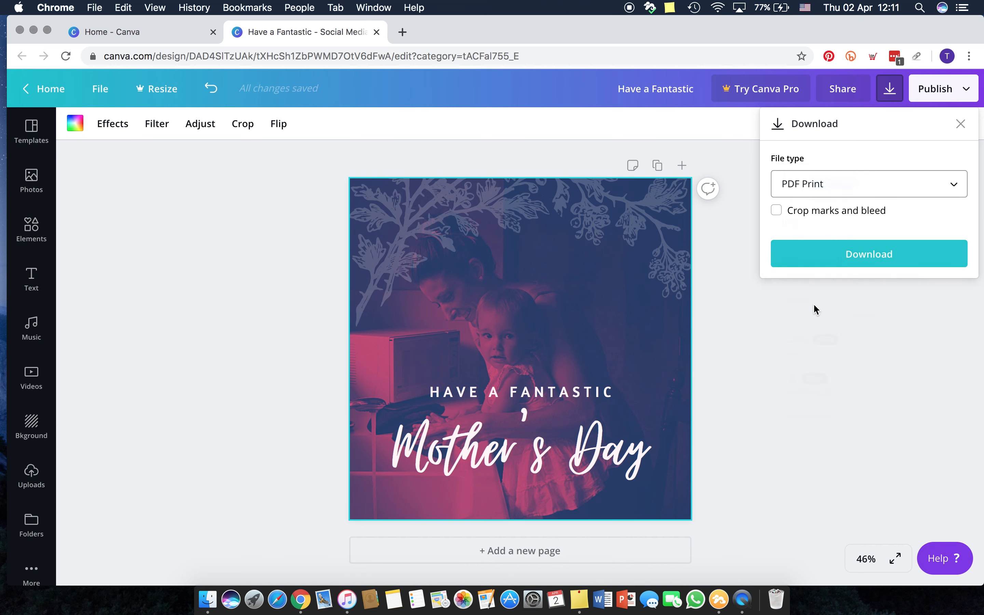
left_click(777, 211)
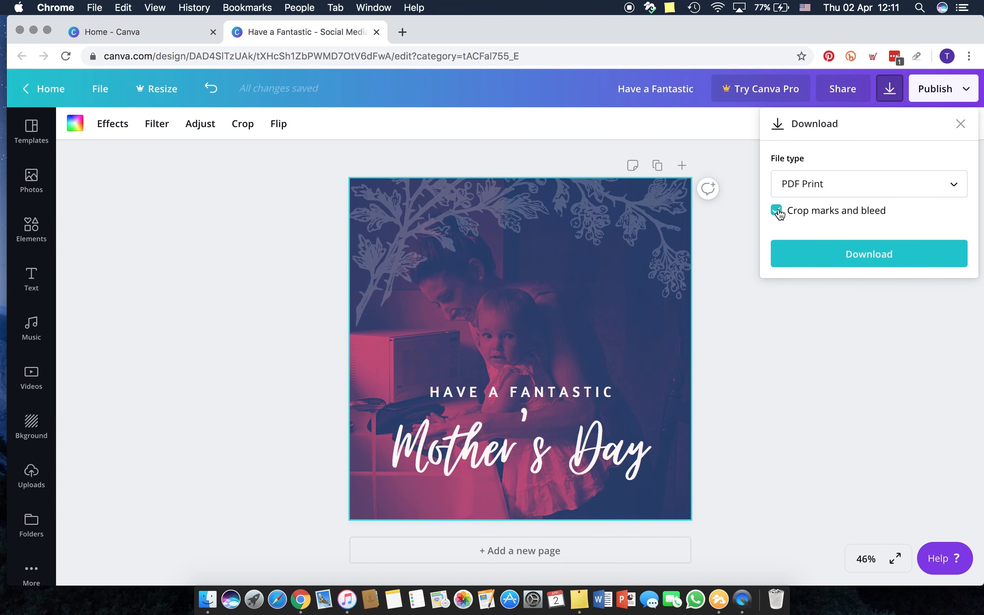
- Download the design as a PNG image and dismiss the Canva Pro trial offer
left_click(813, 195)
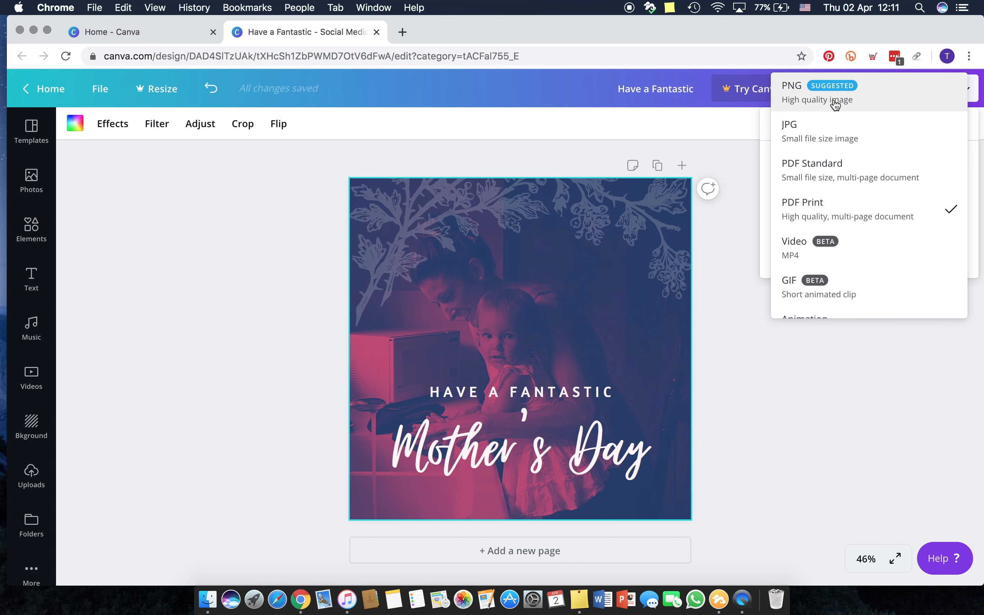
scroll(809, 196, "down", 1)
scroll(807, 204, "up", 1)
scroll(812, 195, "down", 1)
scroll(808, 206, "up", 1)
scroll(812, 198, "down", 1)
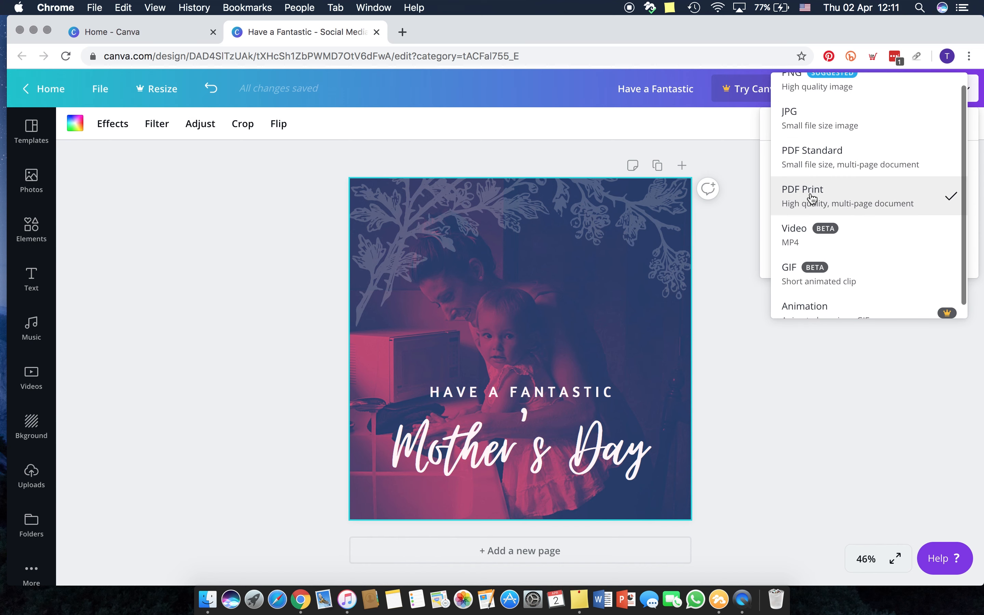
scroll(807, 205, "up", 1)
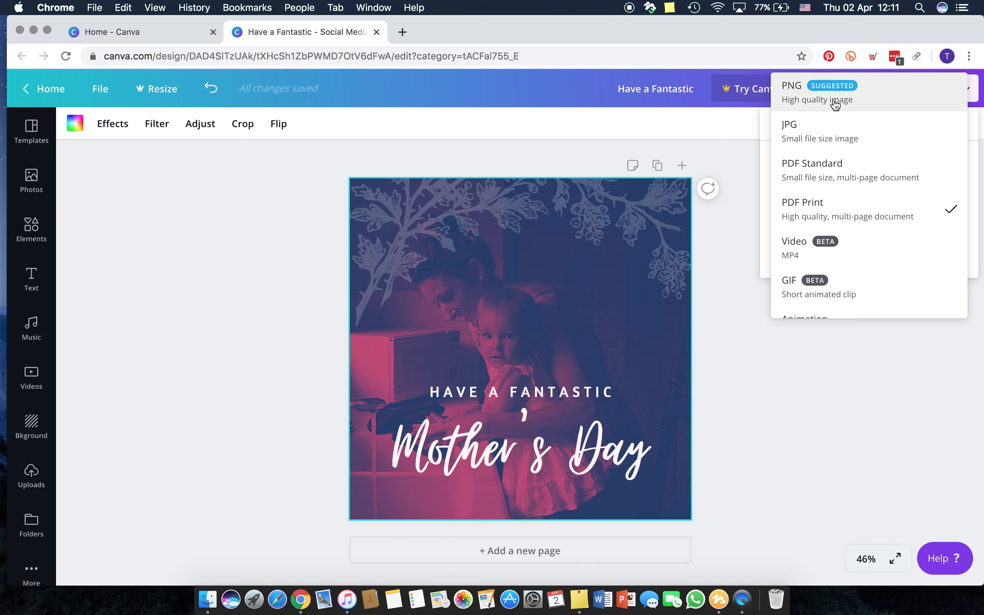
scroll(805, 194, "down", 1)
scroll(806, 205, "up", 1)
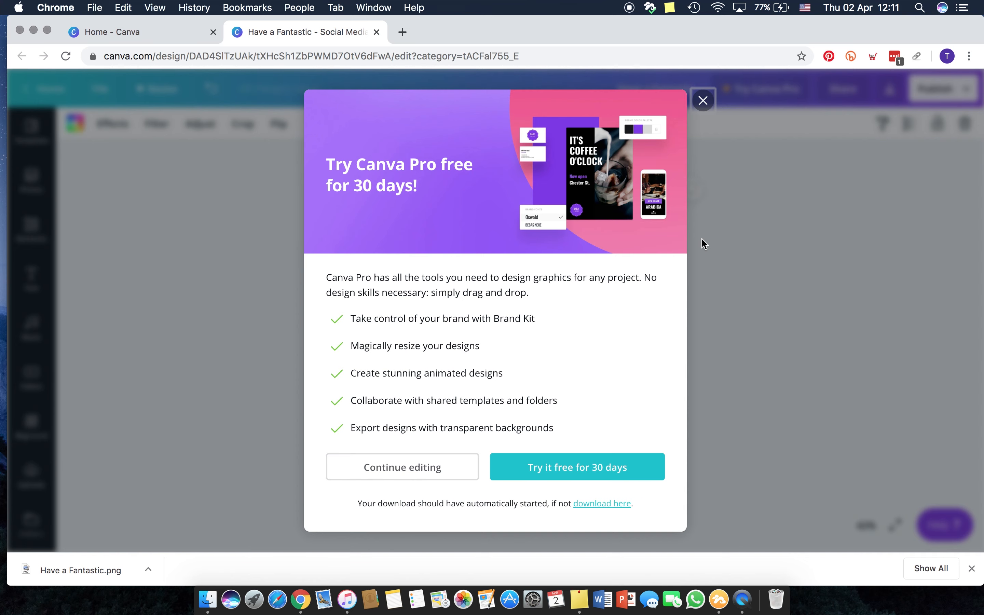
left_click(703, 98)
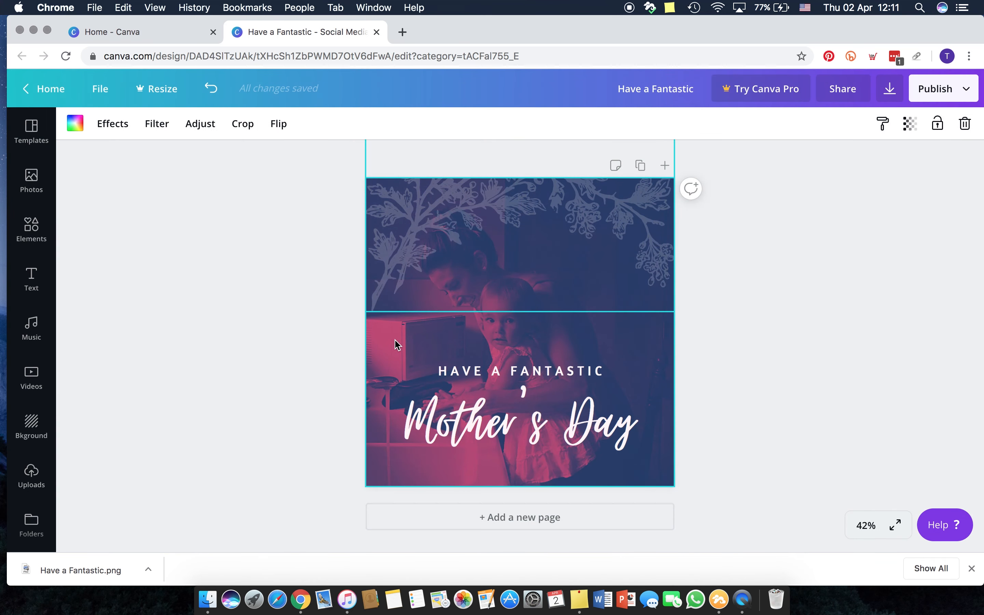
- Open the downloaded Have a Fantastic.png in Preview to check it, and close it again
left_click(106, 571)
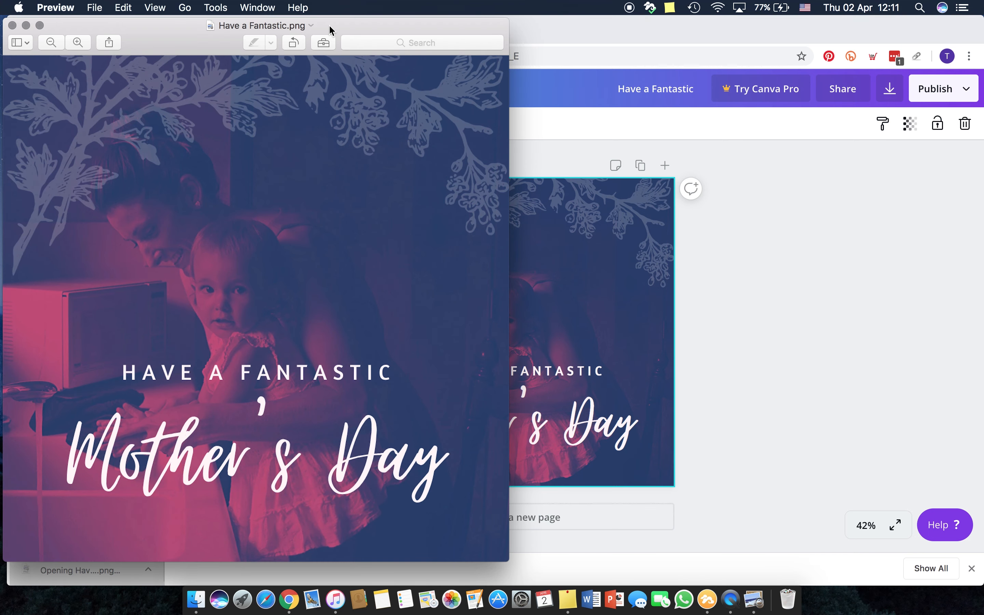
left_click_drag(330, 28, 433, 24)
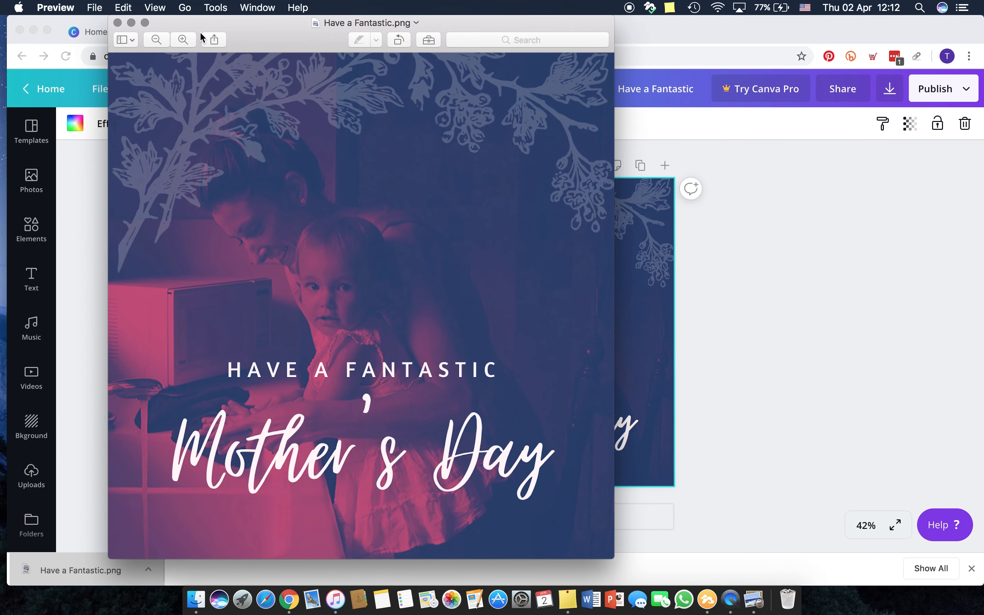
left_click(118, 23)
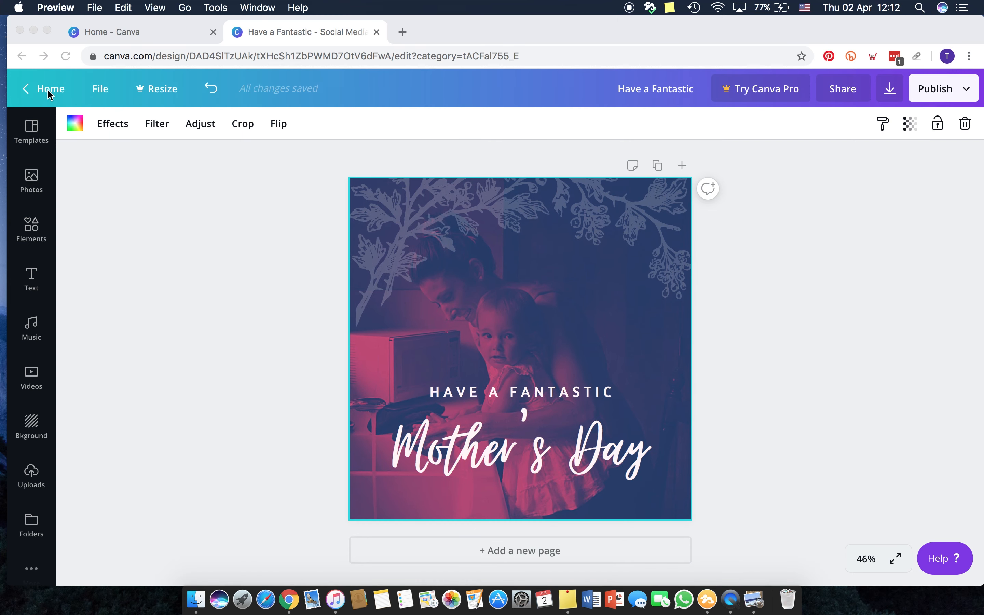
- Leave the editor for the overview of all designs and start a new design with custom dimensions
left_click(47, 90)
left_click(51, 92)
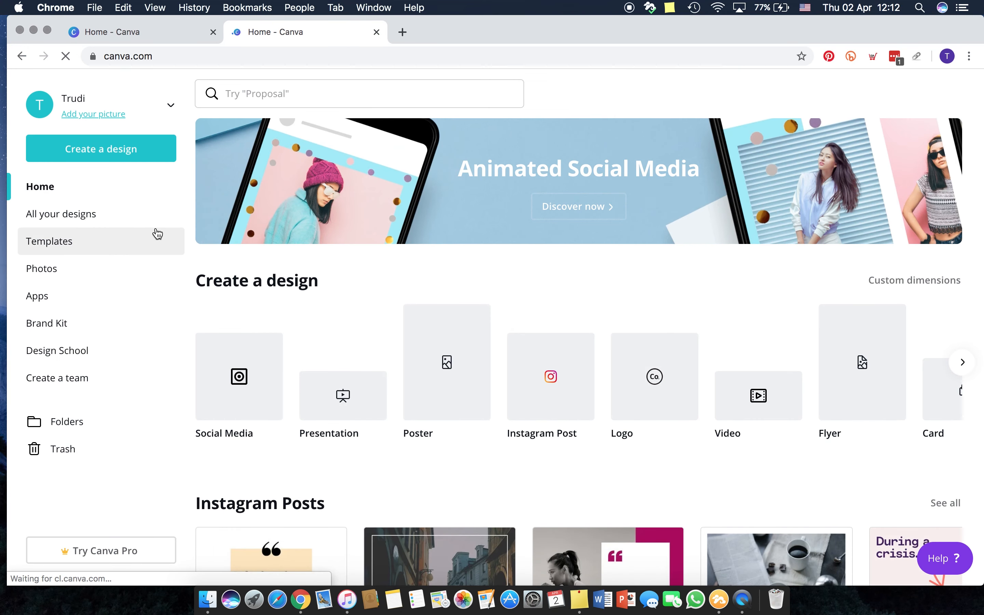
left_click(84, 219)
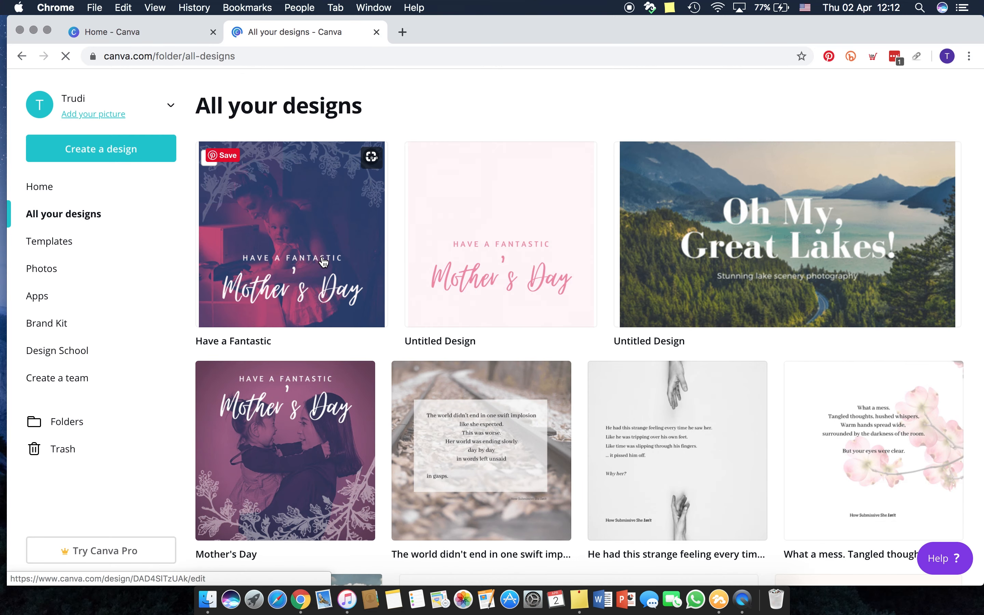
scroll(324, 263, "down", 3)
scroll(324, 262, "up", 3)
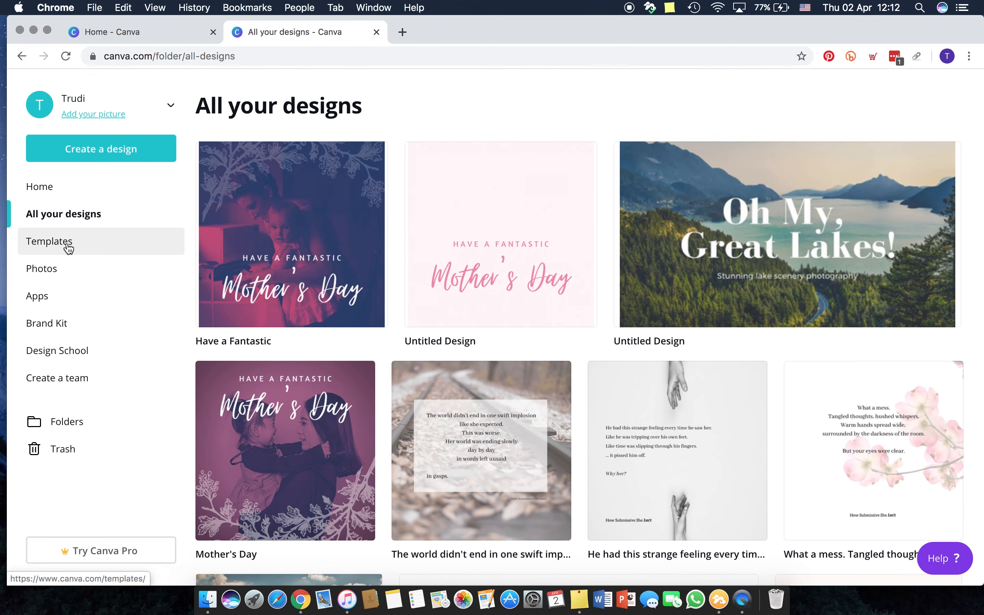
left_click(86, 152)
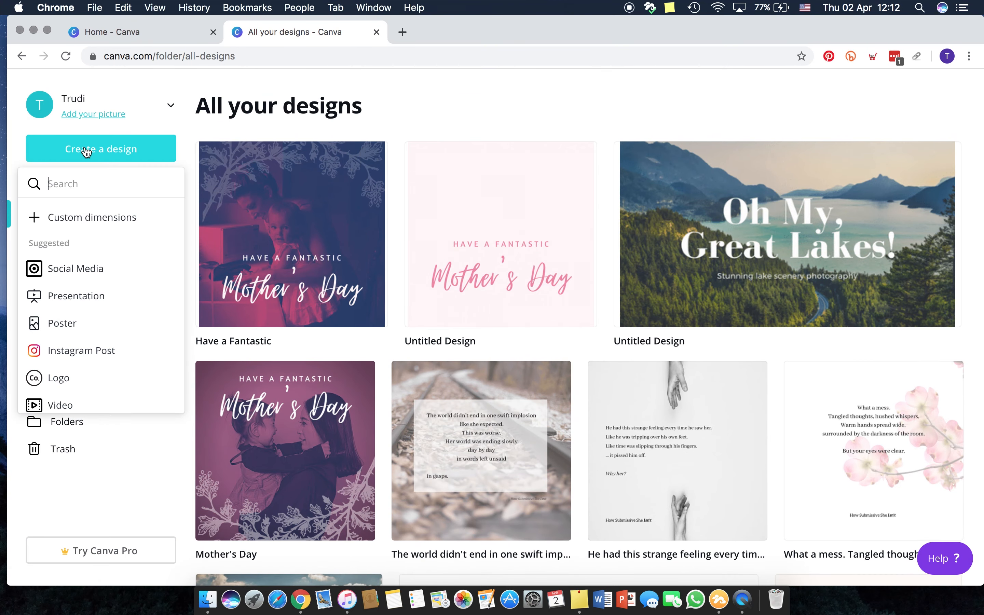
left_click(87, 222)
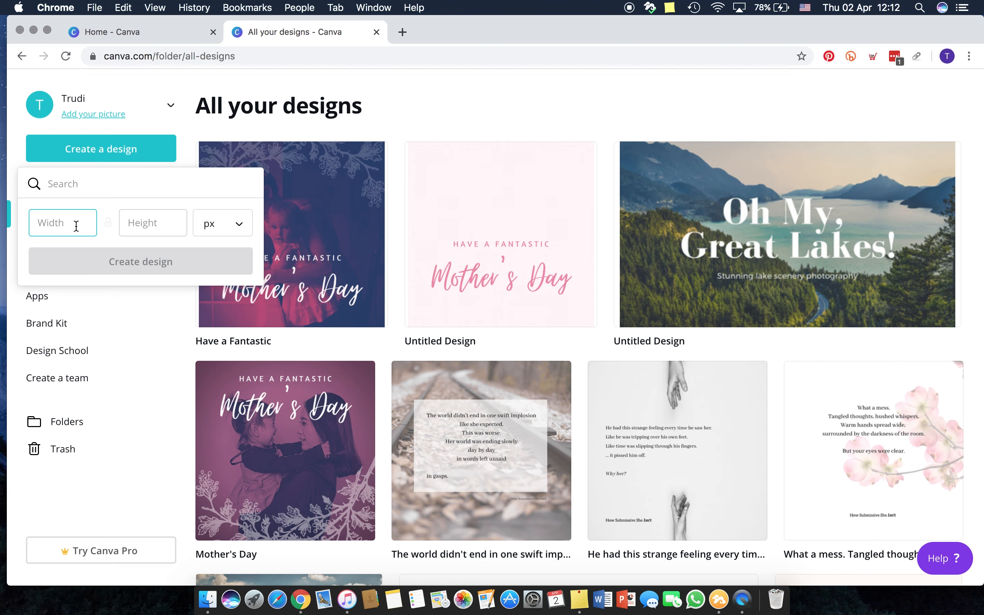
- Enter a width of 1200 and a height of 624 for the new design, in px
type("1200")
left_click(135, 218)
type("624")
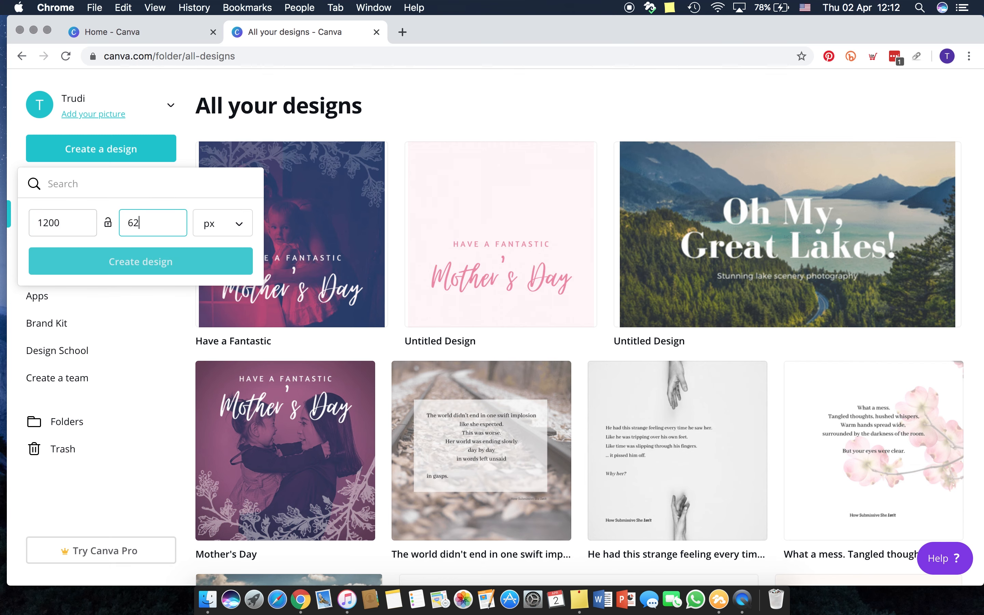
left_click(225, 231)
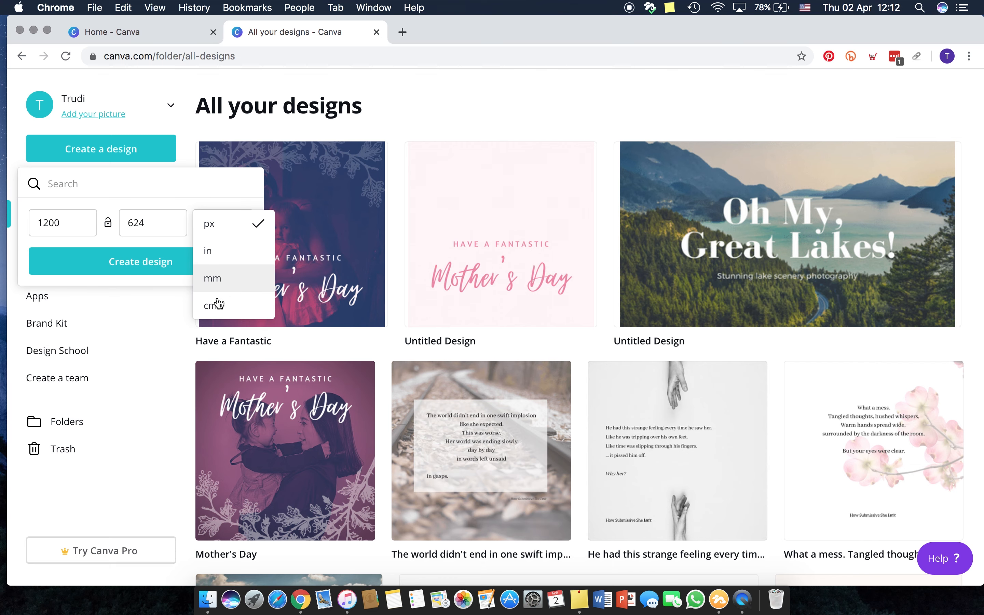
left_click(227, 226)
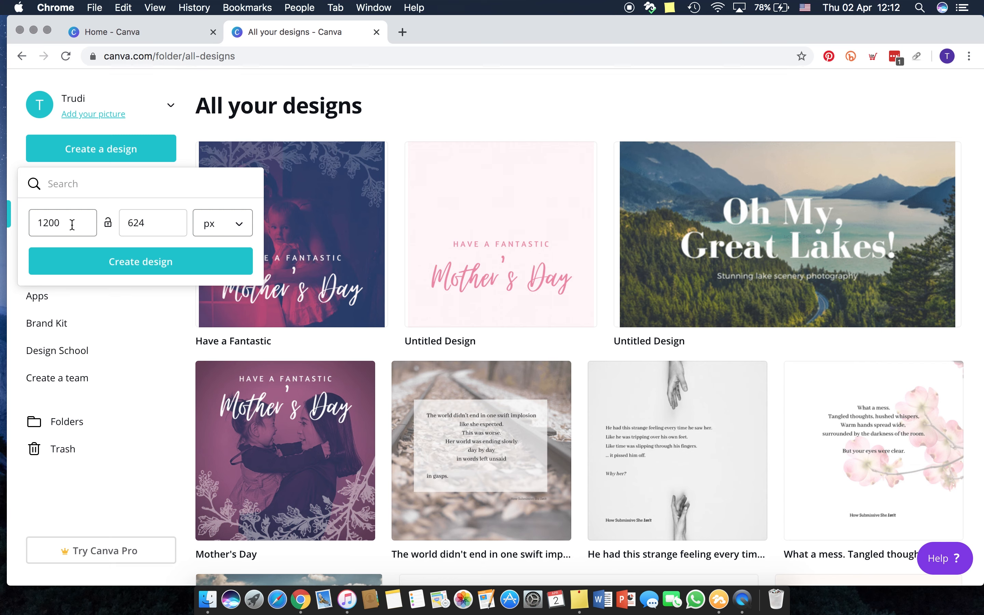
- Switch the custom size to centimetres and create a design 9 cm wide and 5 cm high
left_click(214, 231)
left_click(216, 305)
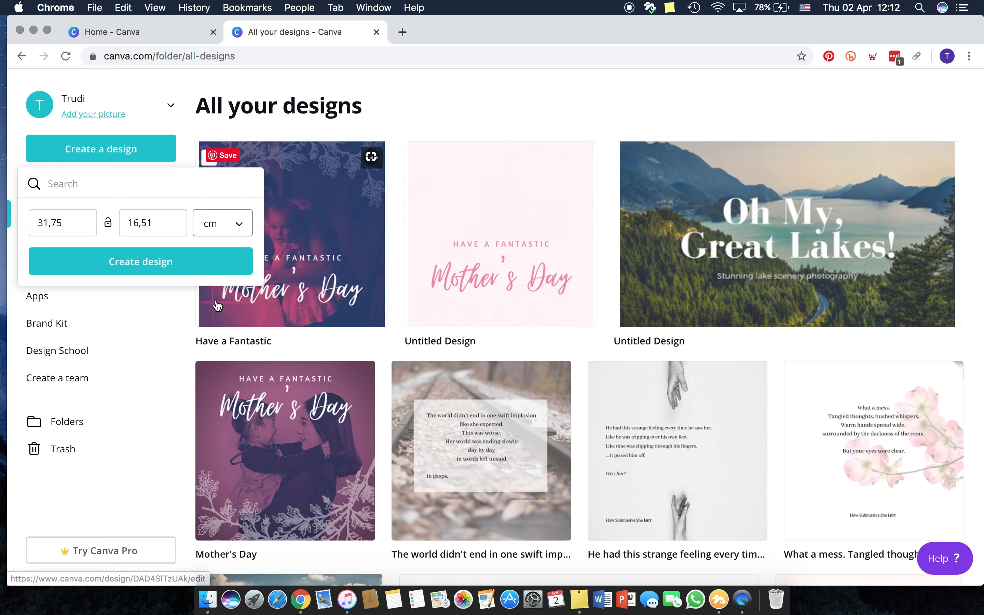
double_click(48, 223)
type("9")
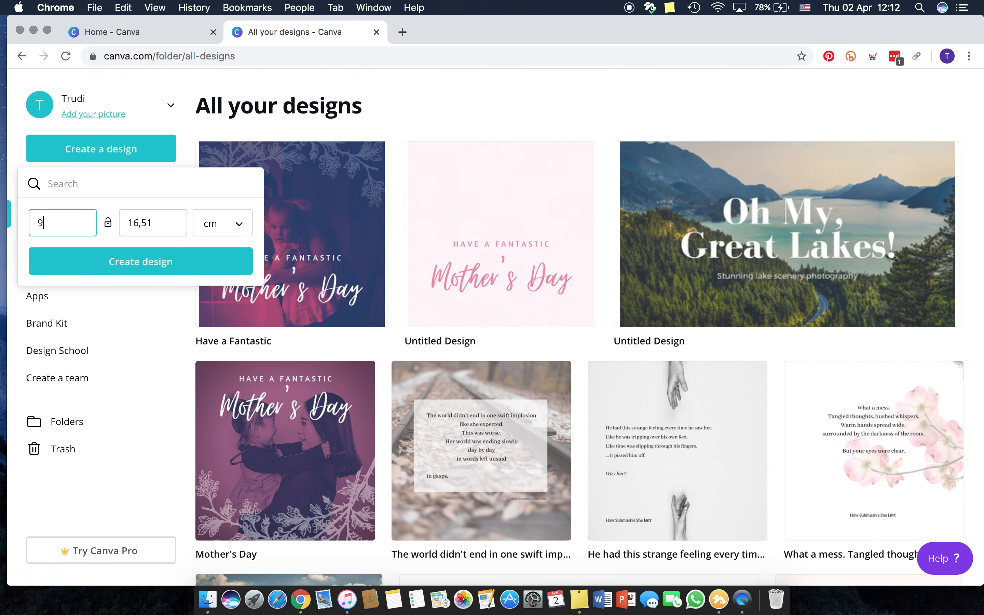
left_click_drag(159, 222, 119, 221)
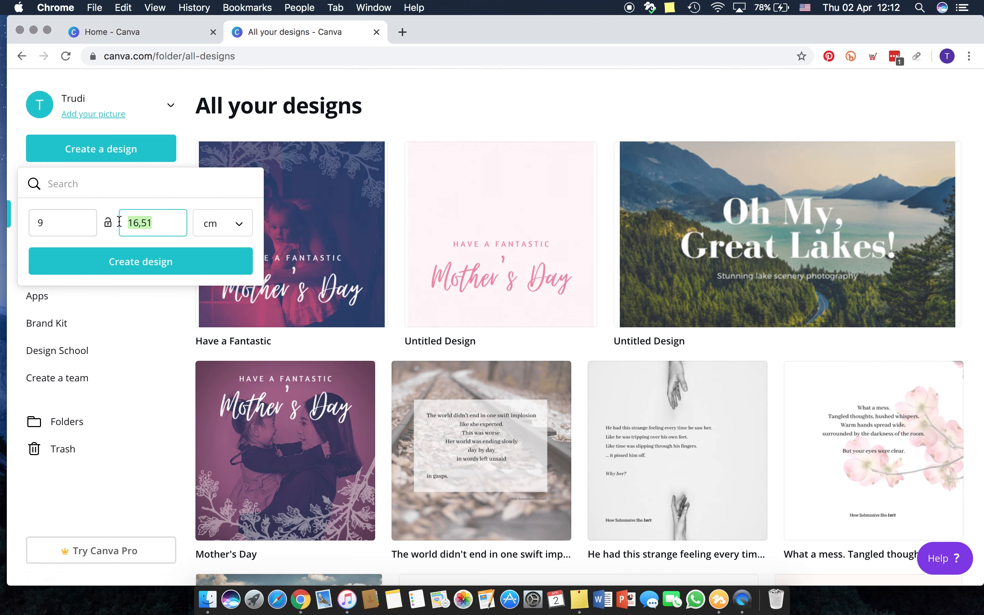
type("5")
left_click(161, 261)
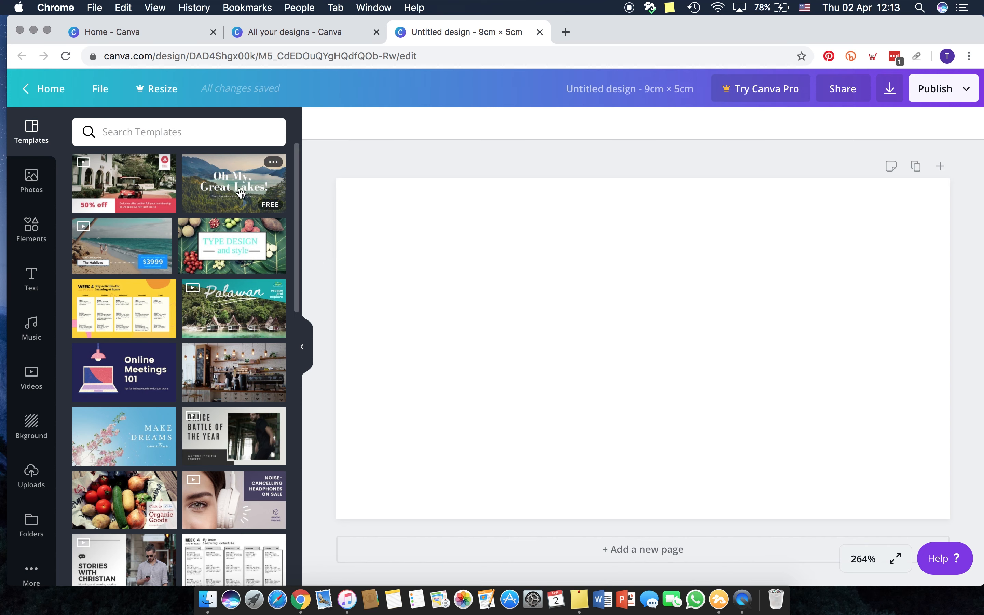
- Browse the templates and apply the free "Oh My, Great Lakes!" template to the blank page
scroll(209, 297, "down", 2)
scroll(210, 298, "down", 5)
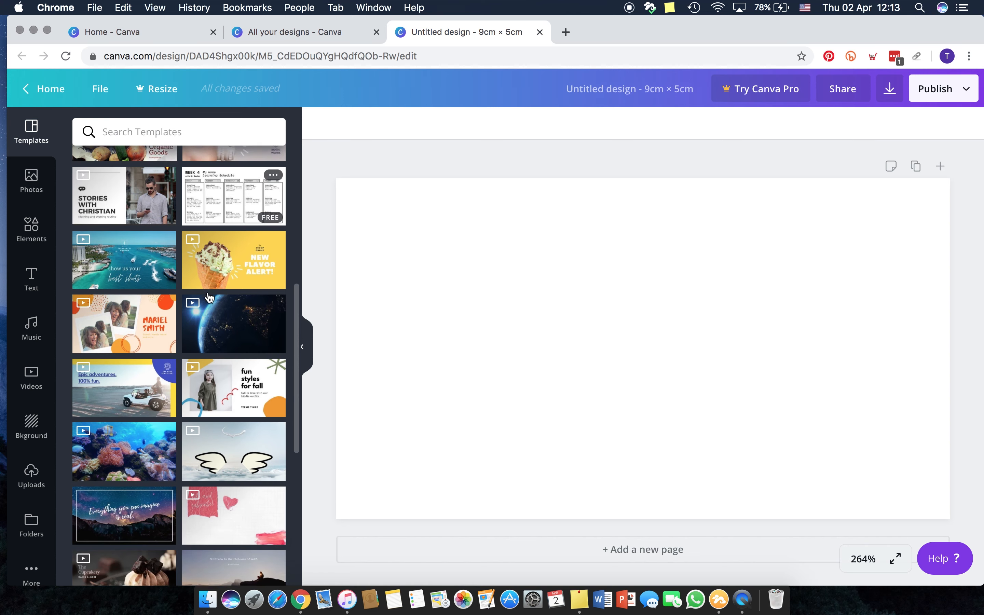
scroll(210, 298, "up", 6)
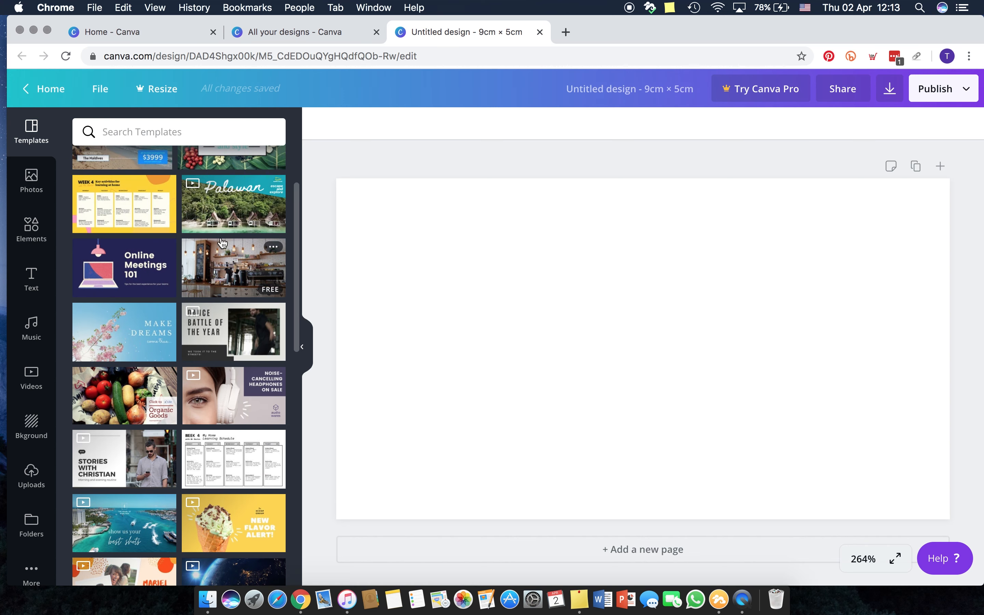
scroll(246, 192, "up", 1)
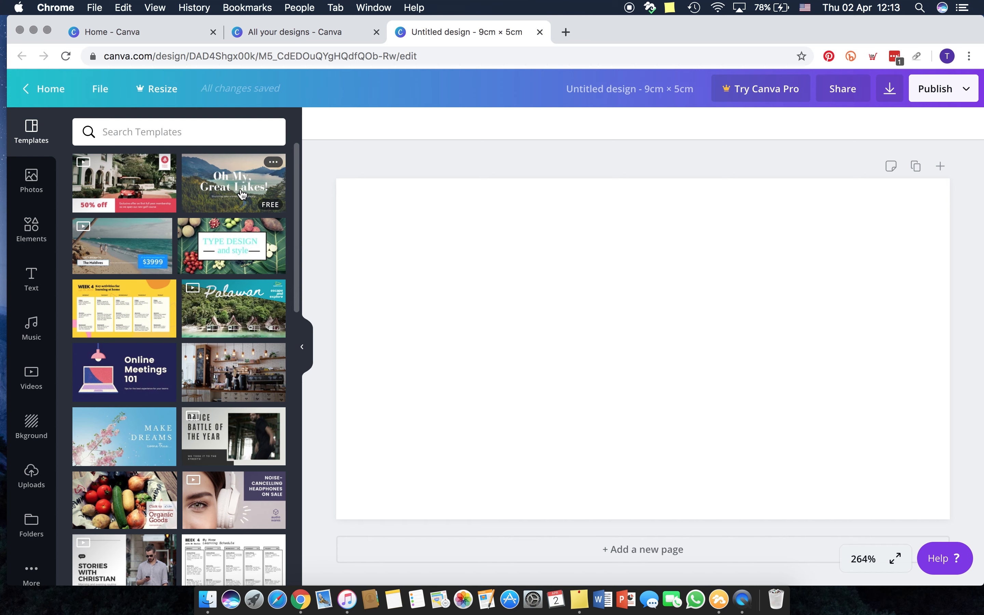
left_click(243, 195)
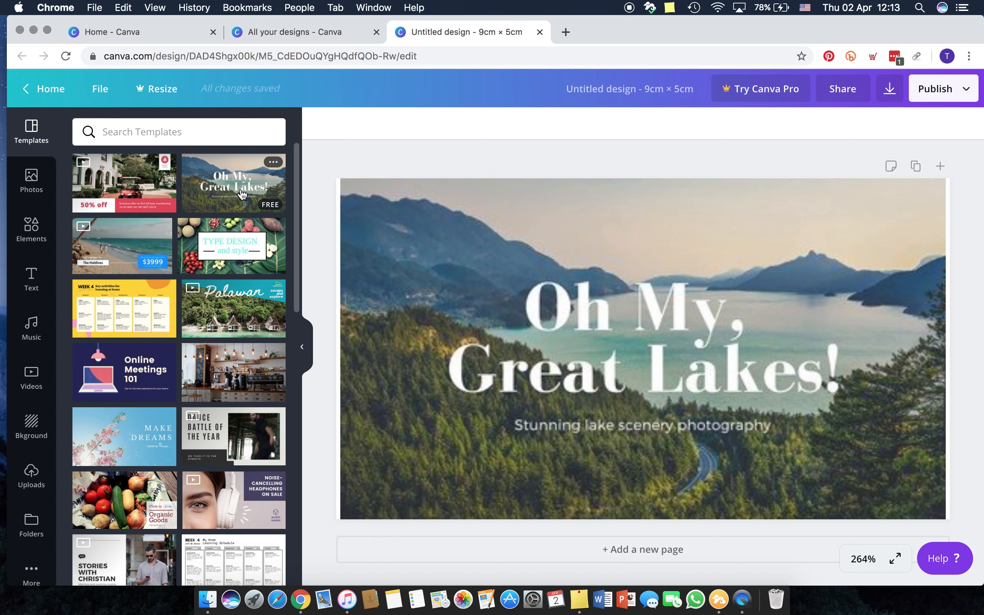
- Move the grouped title and subtitle text slightly up, keeping it centred horizontally, and deselect it
left_click(454, 259)
left_click(550, 290)
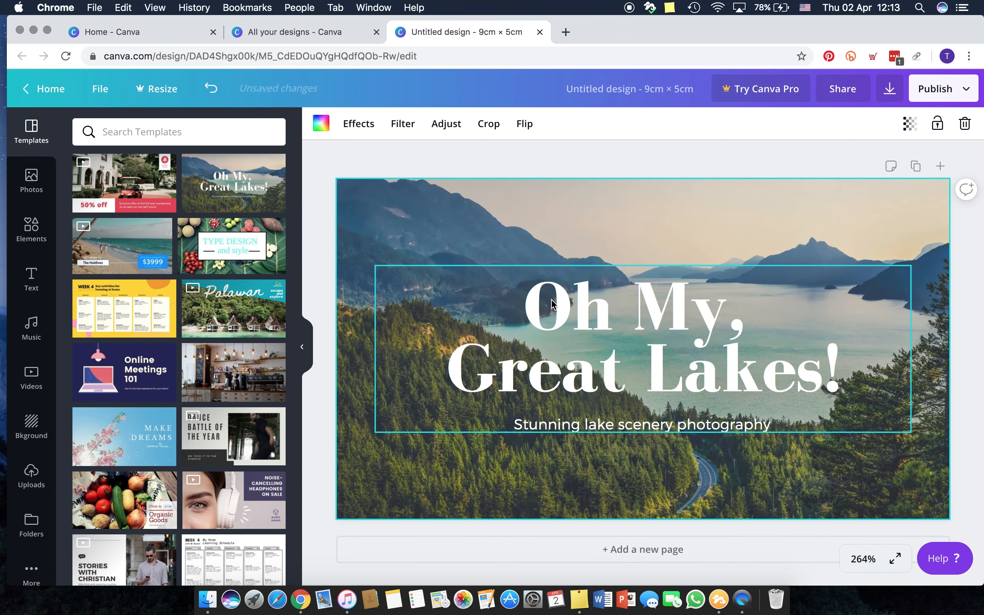
left_click_drag(550, 290, 550, 267)
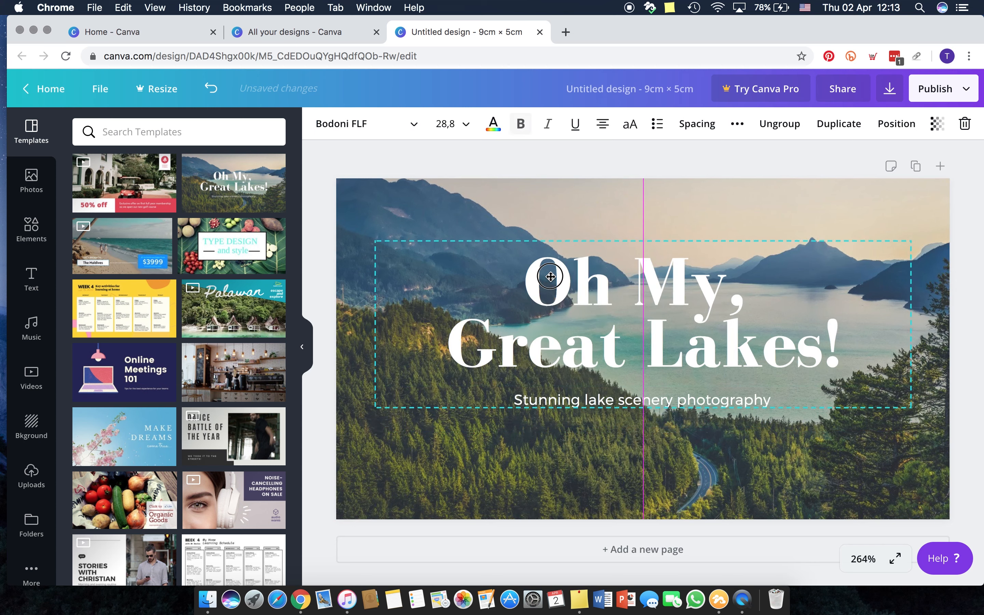
left_click(606, 175)
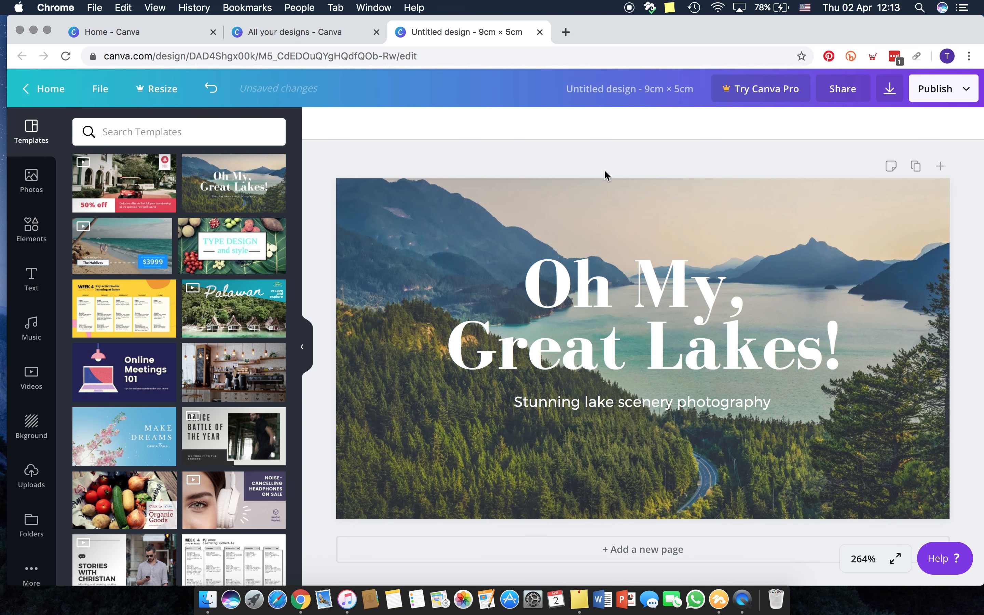